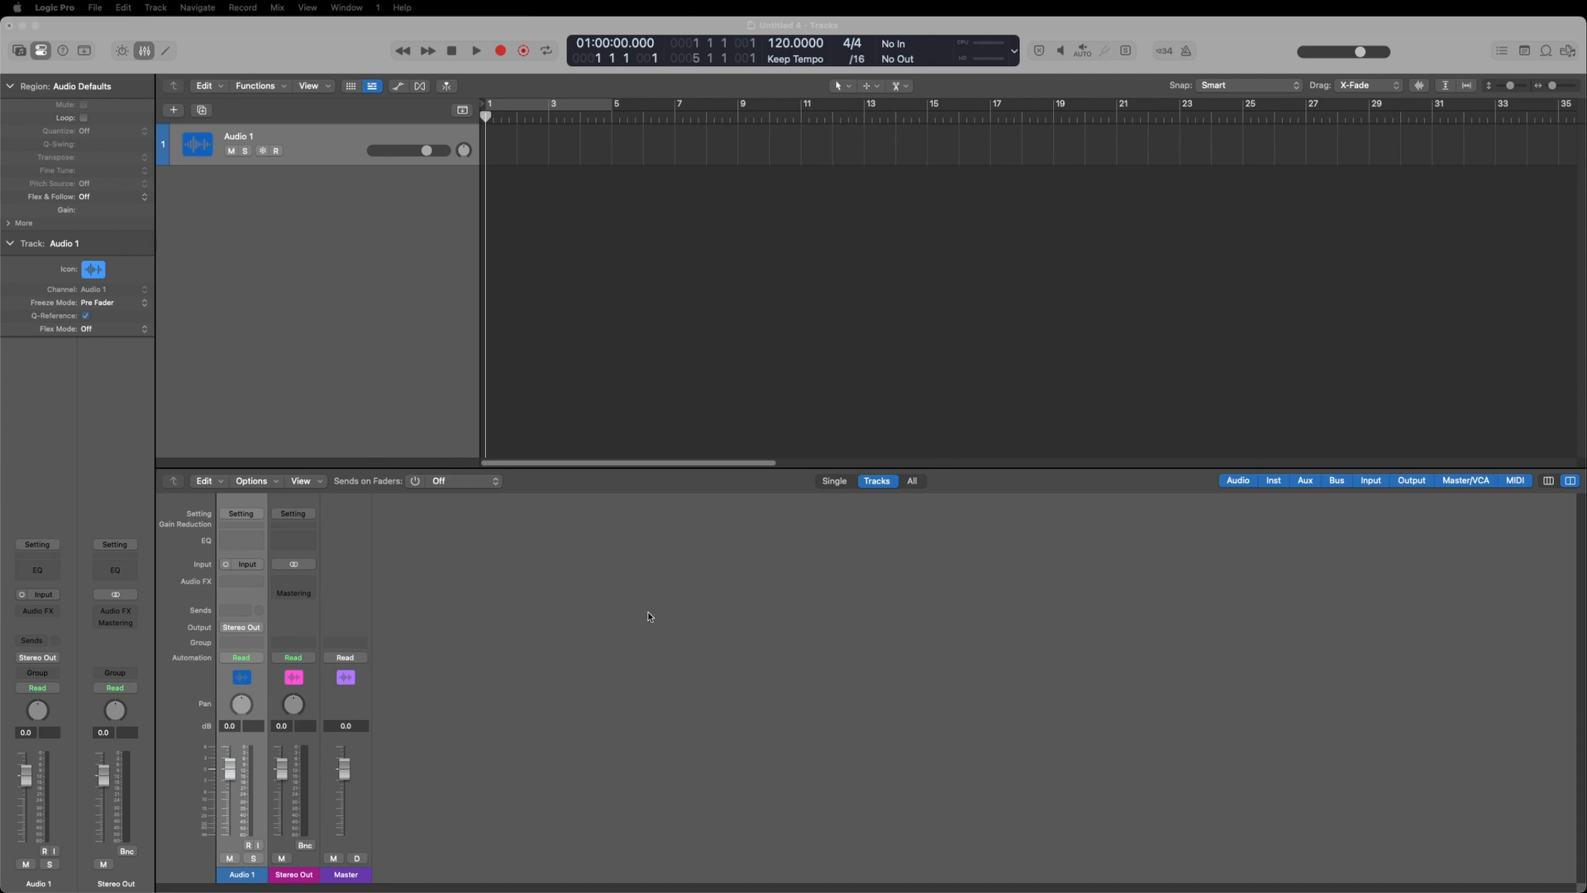
# Examine the custom plug-in categories and the Audio Units manufacturer list offered for Audio 1's first audio effect slot
pyautogui.click(227, 581)
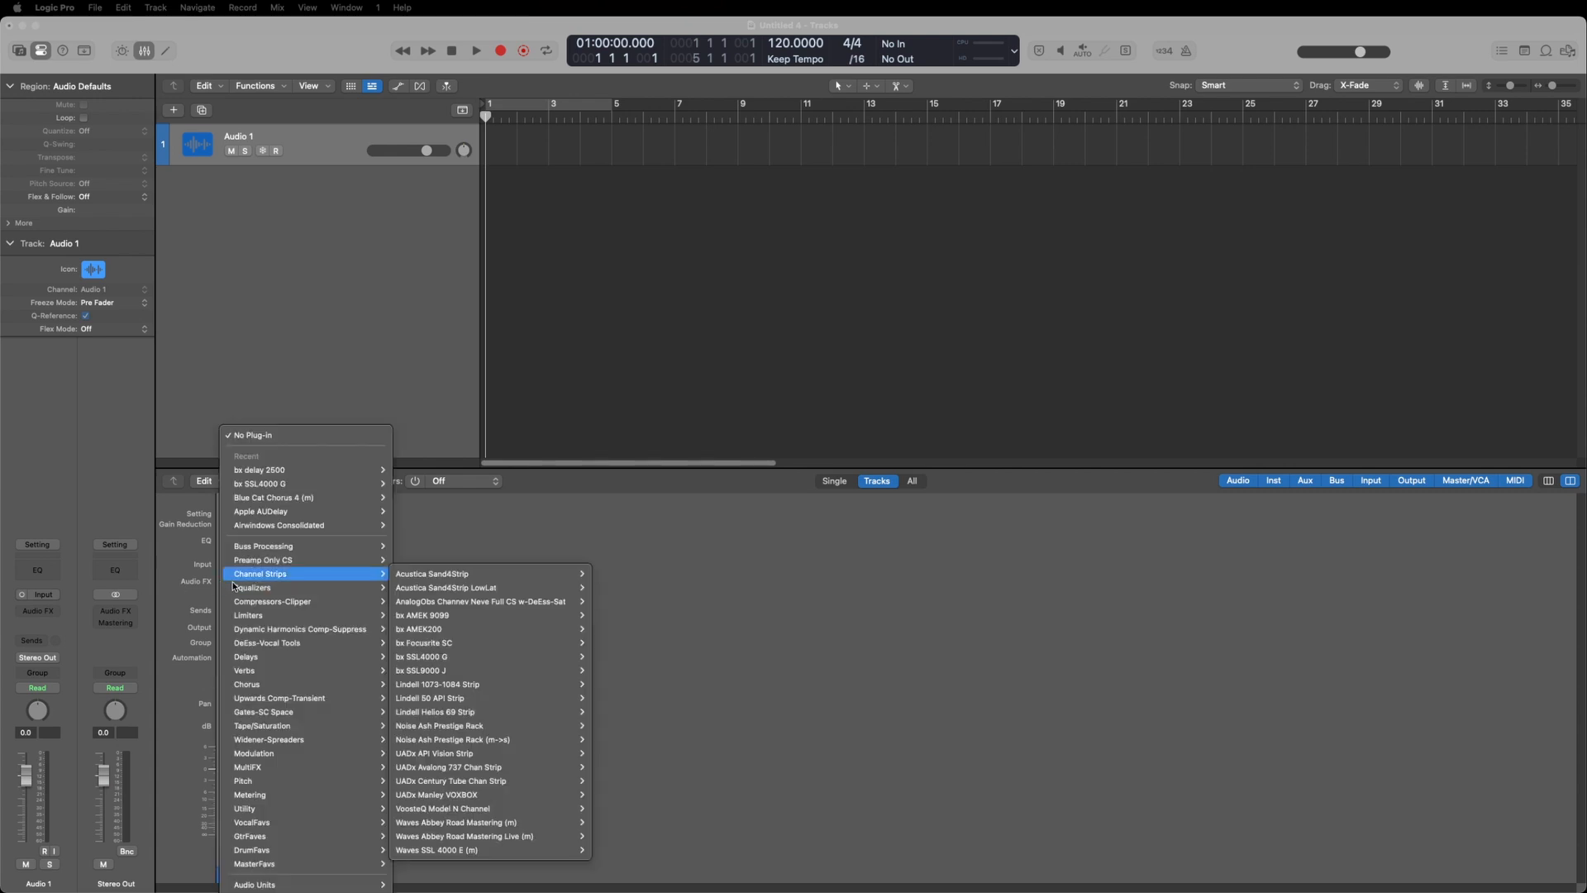
pyautogui.moveTo(235, 587)
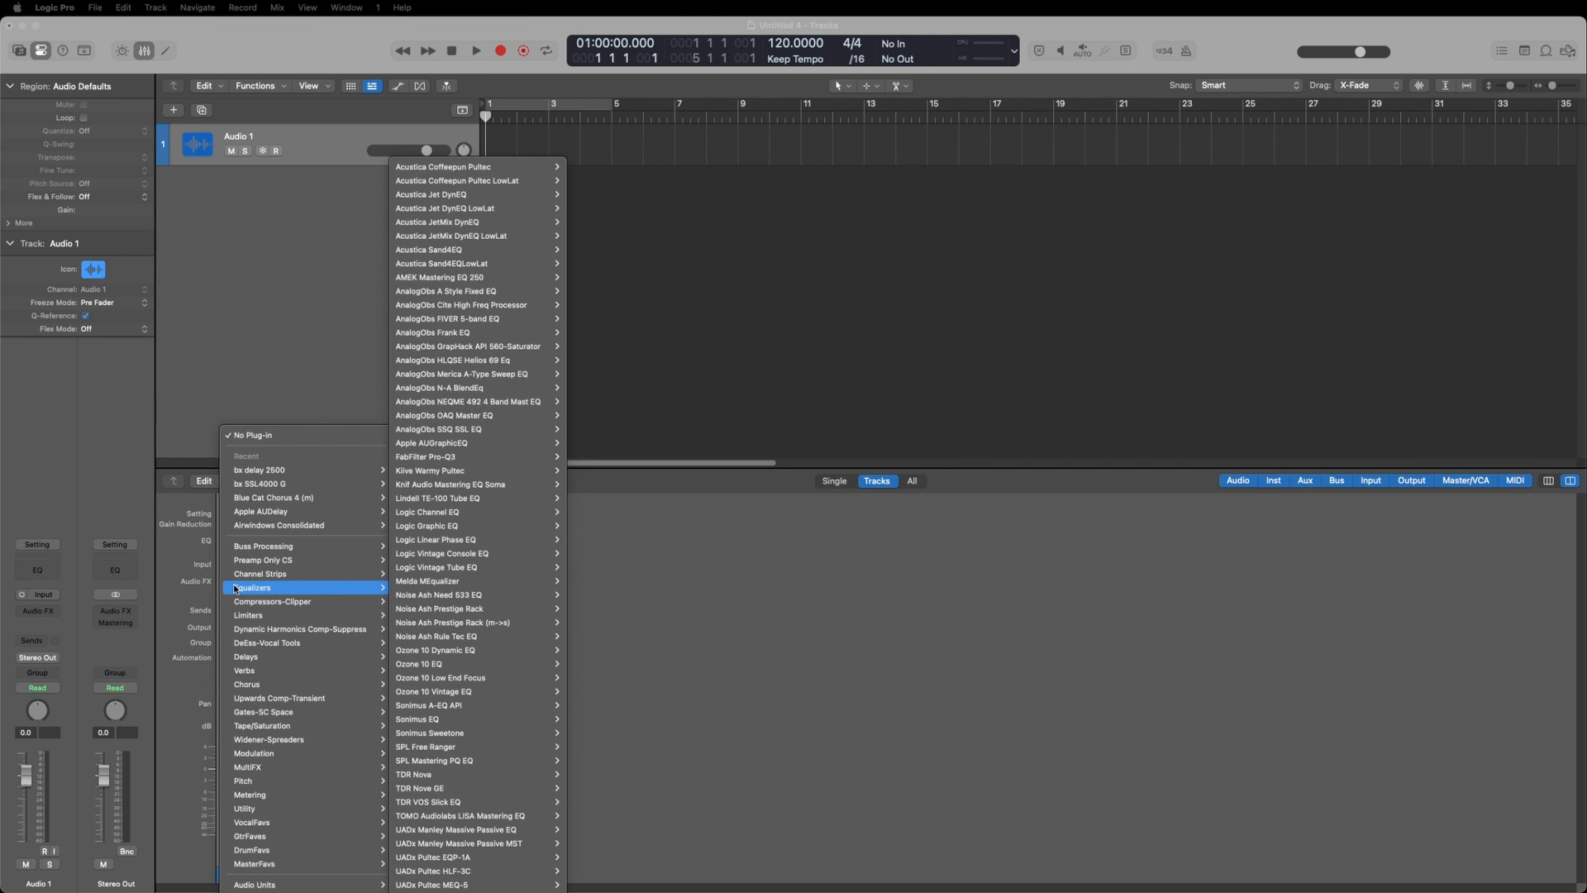
pyautogui.moveTo(283, 886)
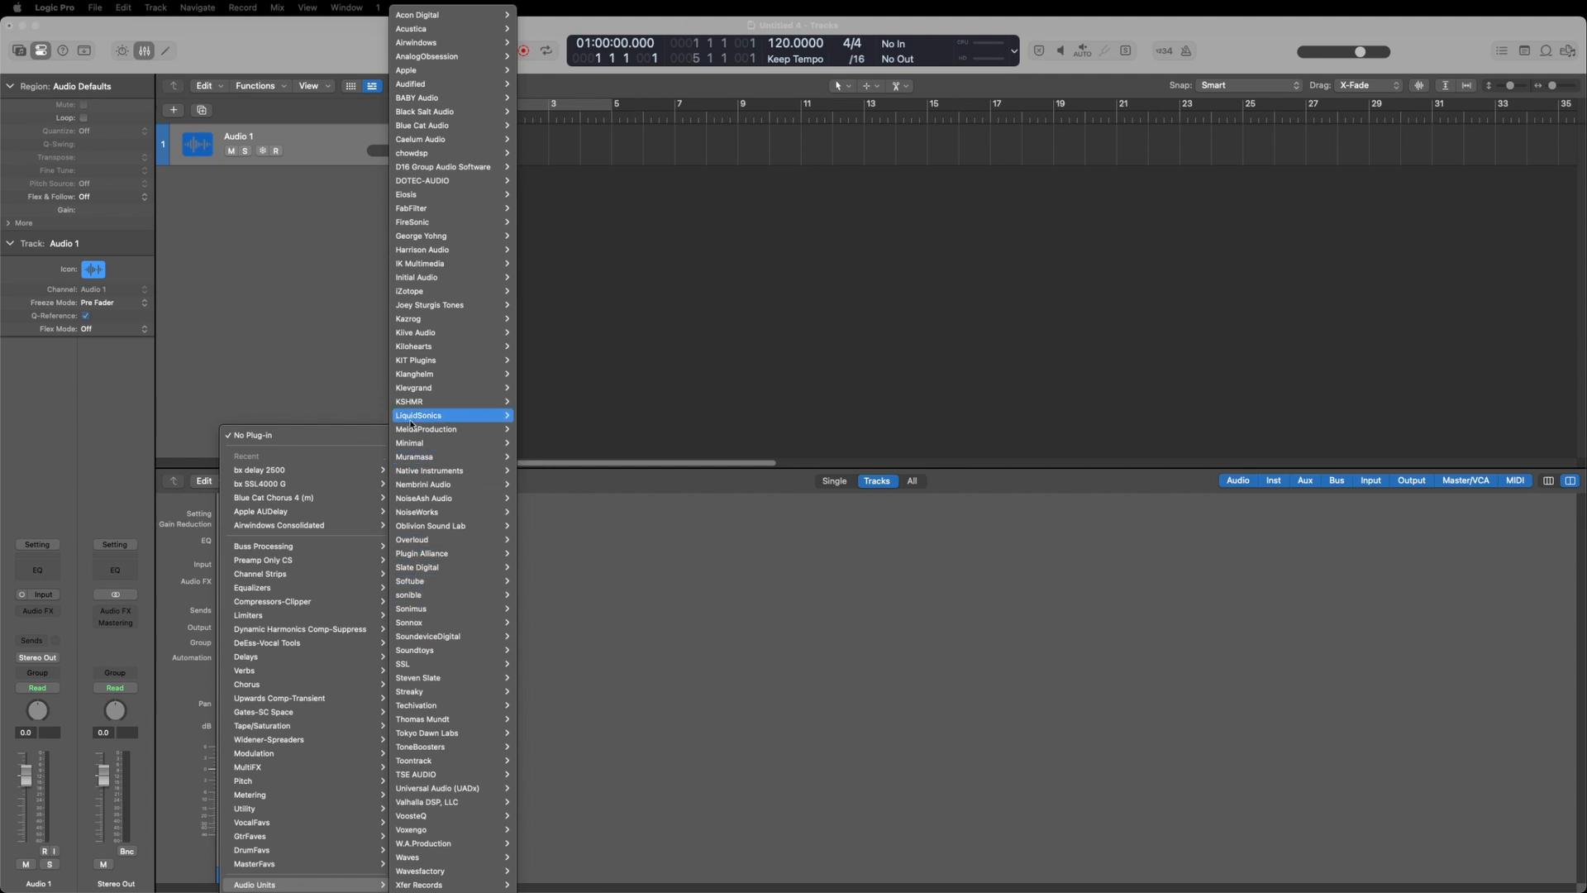
pyautogui.moveTo(431, 432)
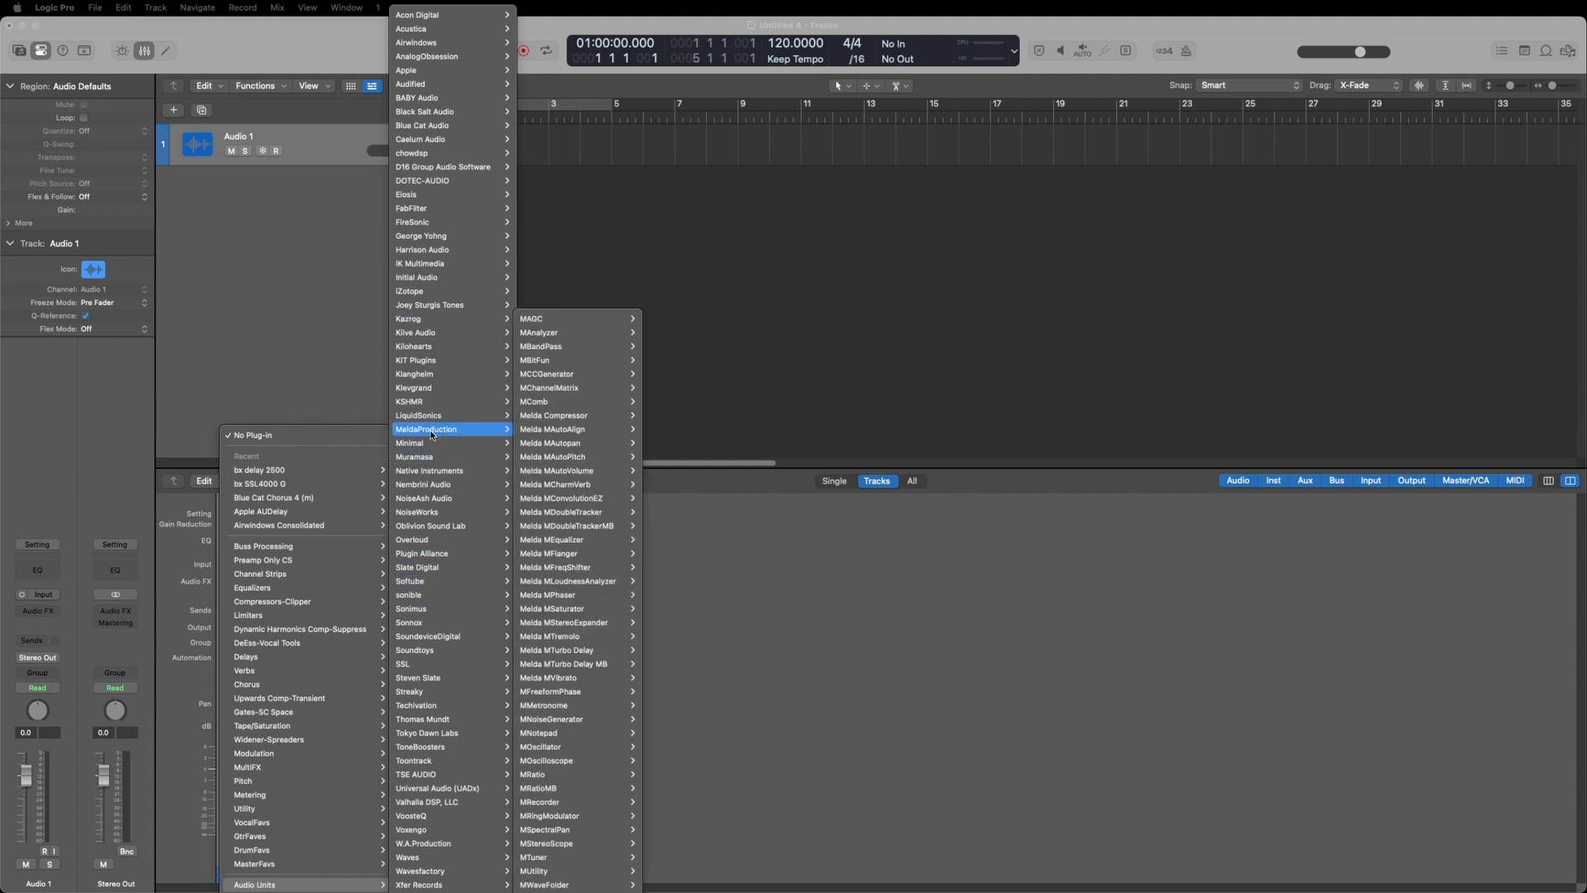
pyautogui.moveTo(454, 345)
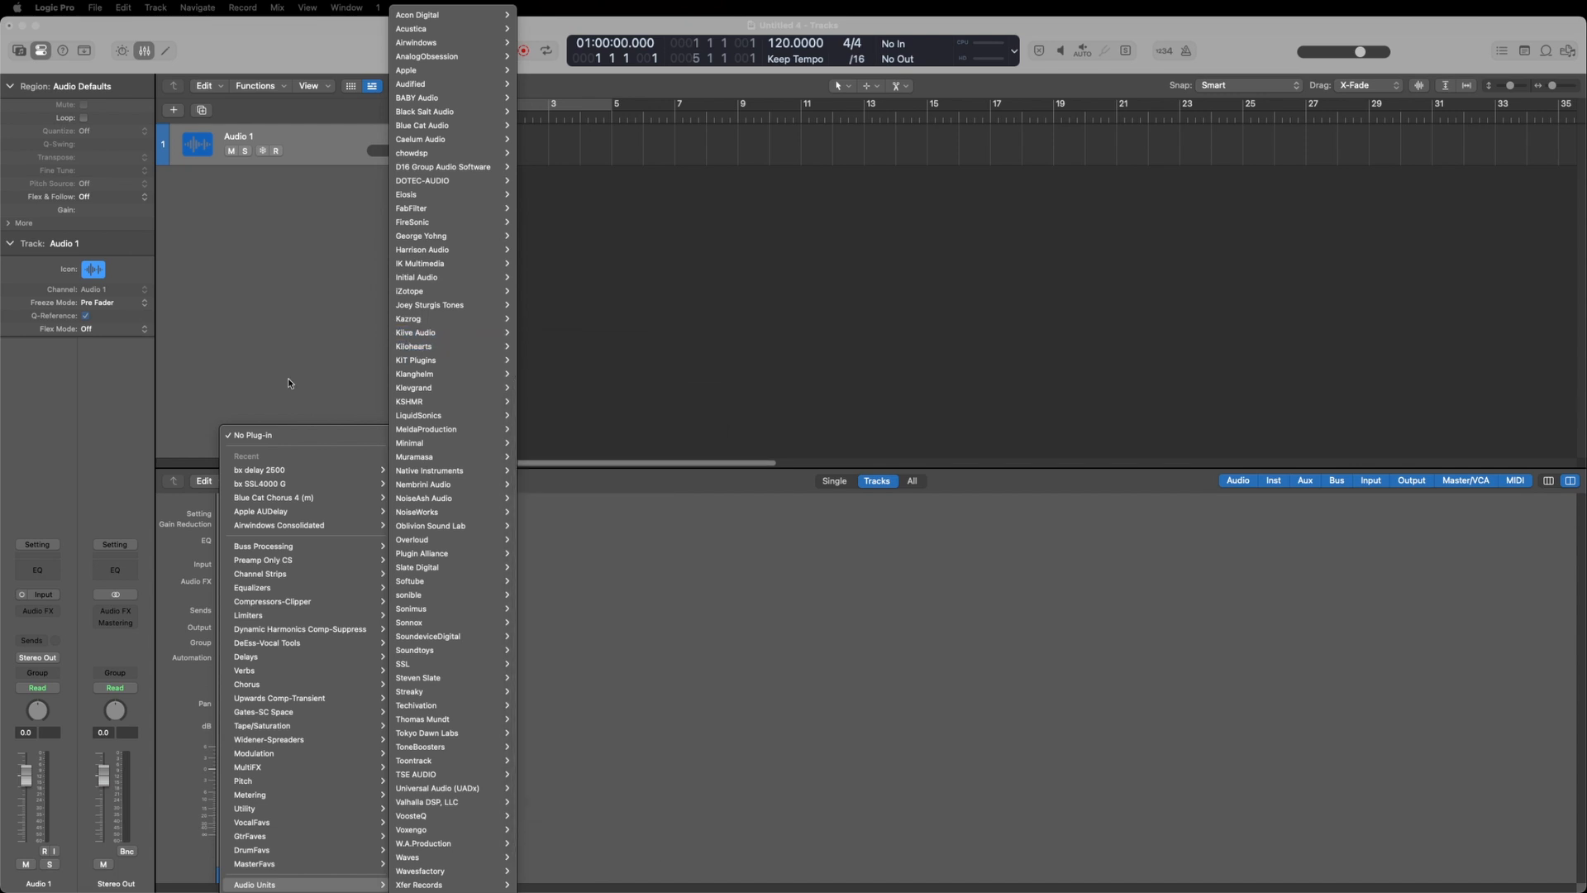
pyautogui.click(607, 588)
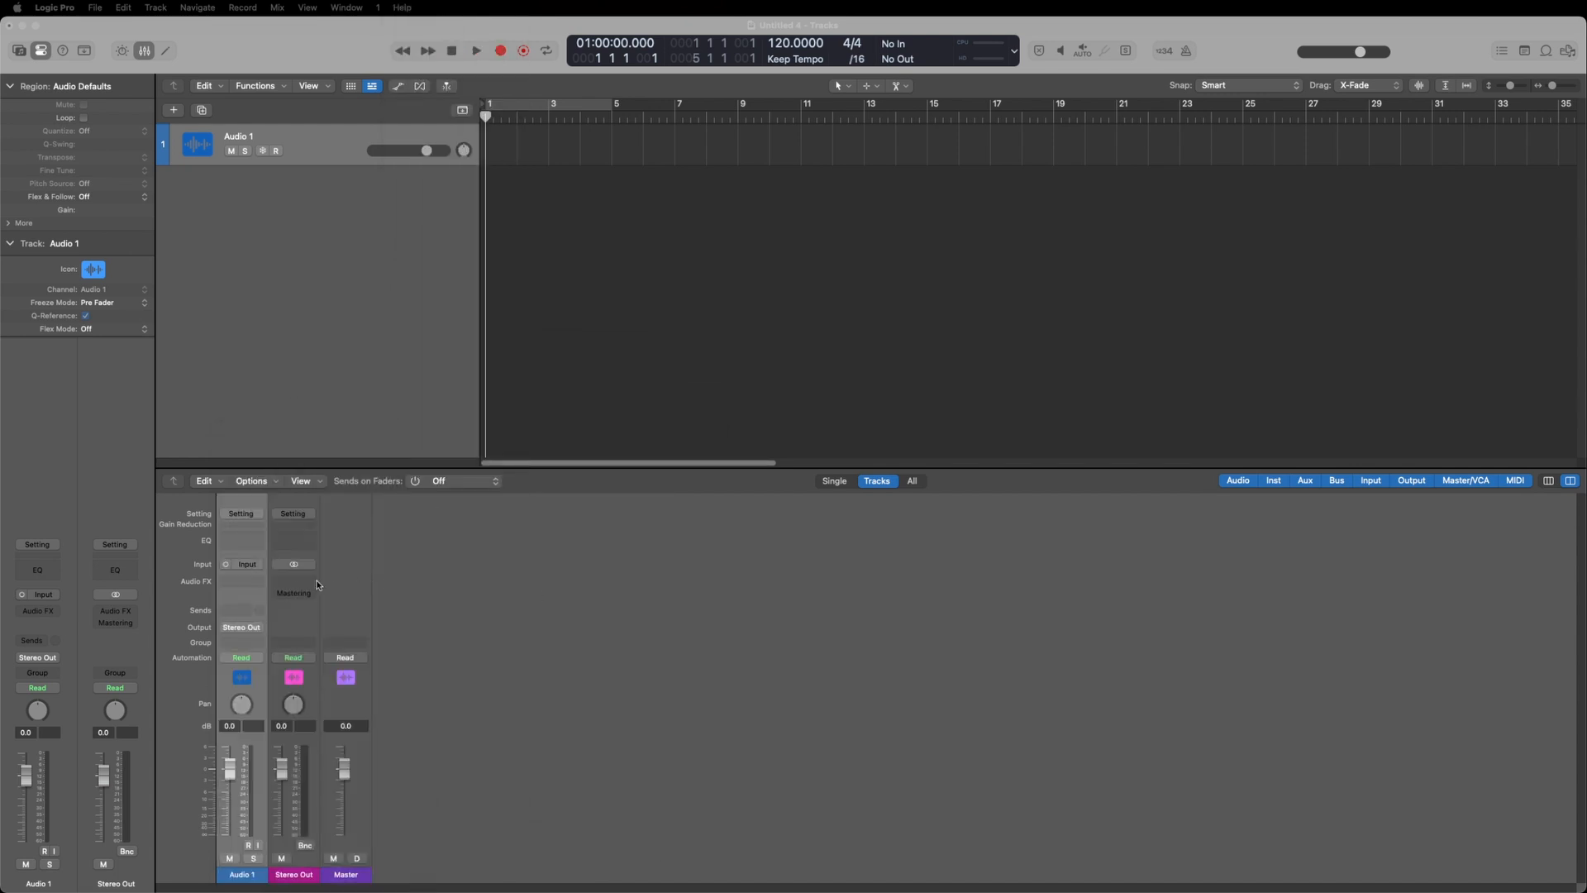
# Examine how plug-ins are named and sorted in the Compressors-Clipper and Equalizers categories for Audio 1's effect slot
pyautogui.click(246, 583)
pyautogui.moveTo(246, 585)
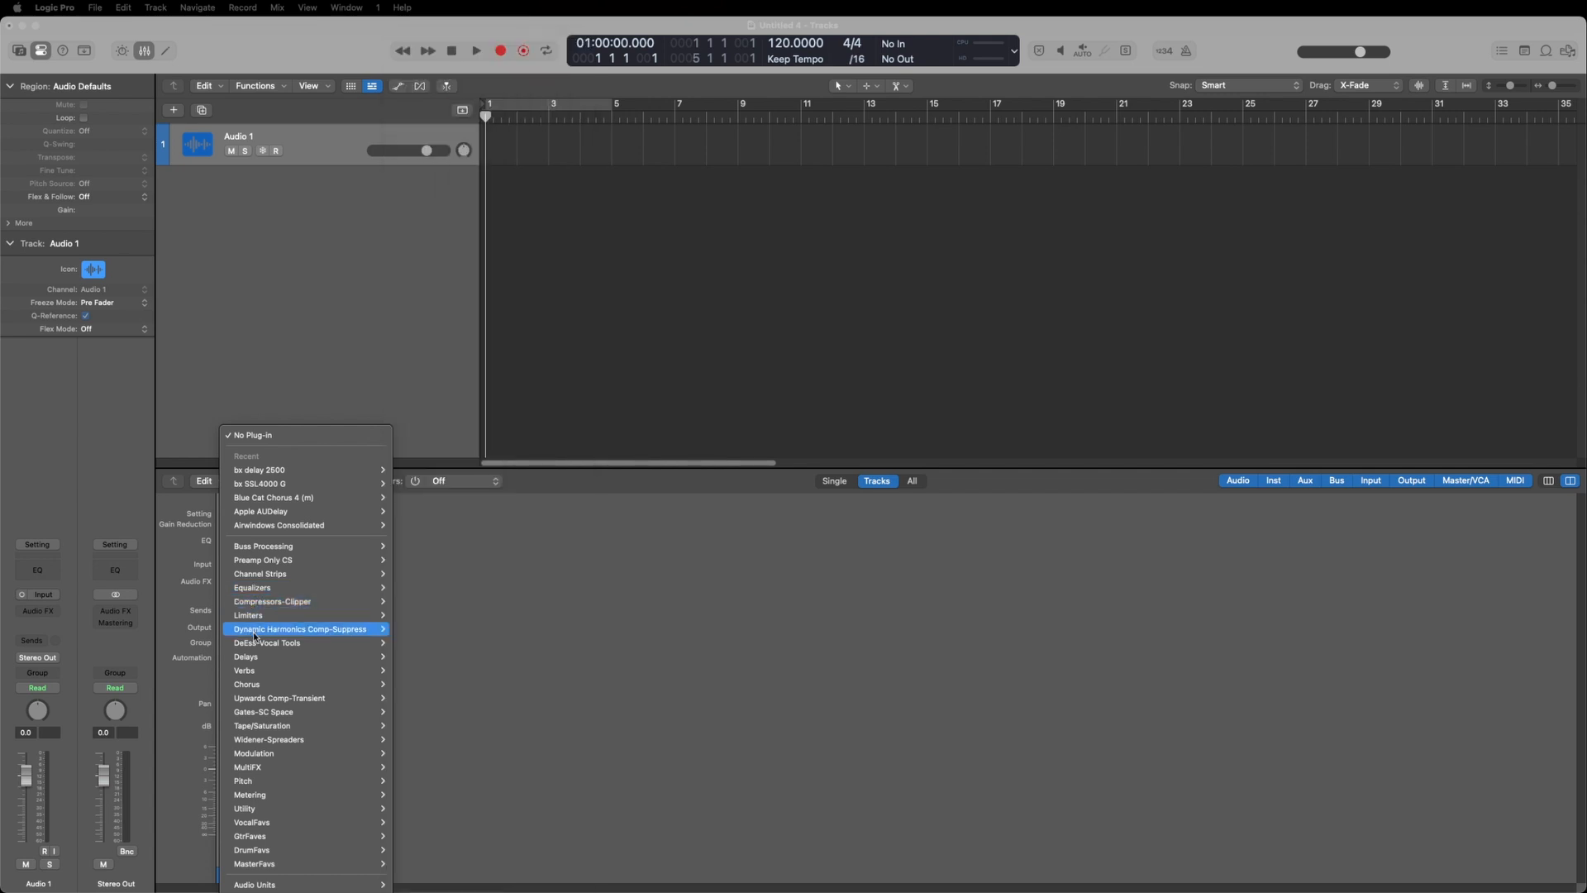
pyautogui.moveTo(255, 634)
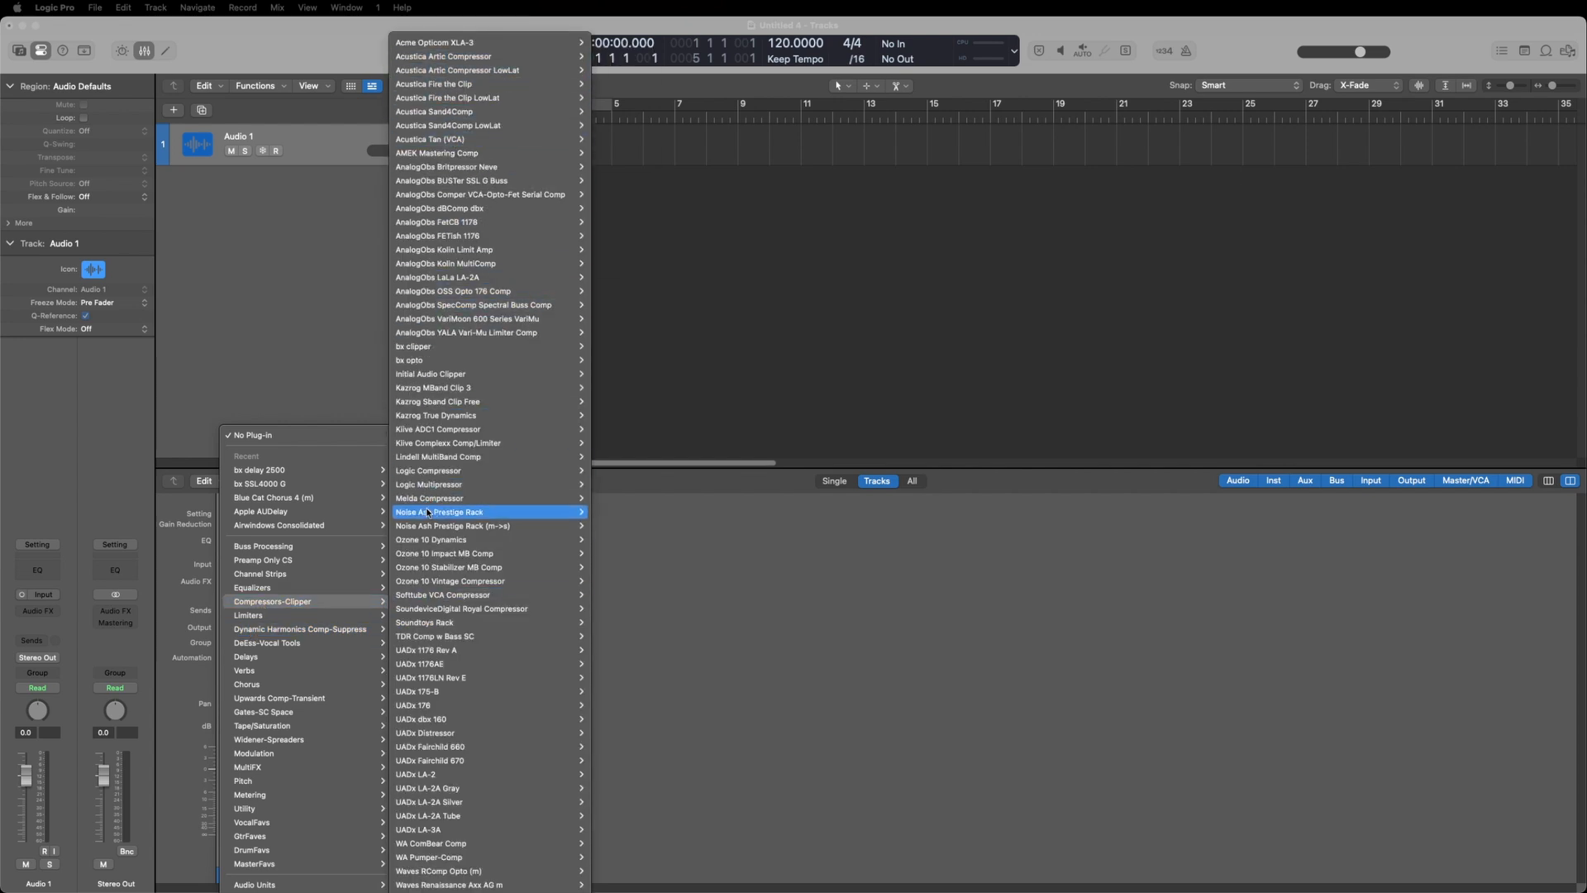
pyautogui.moveTo(409, 653)
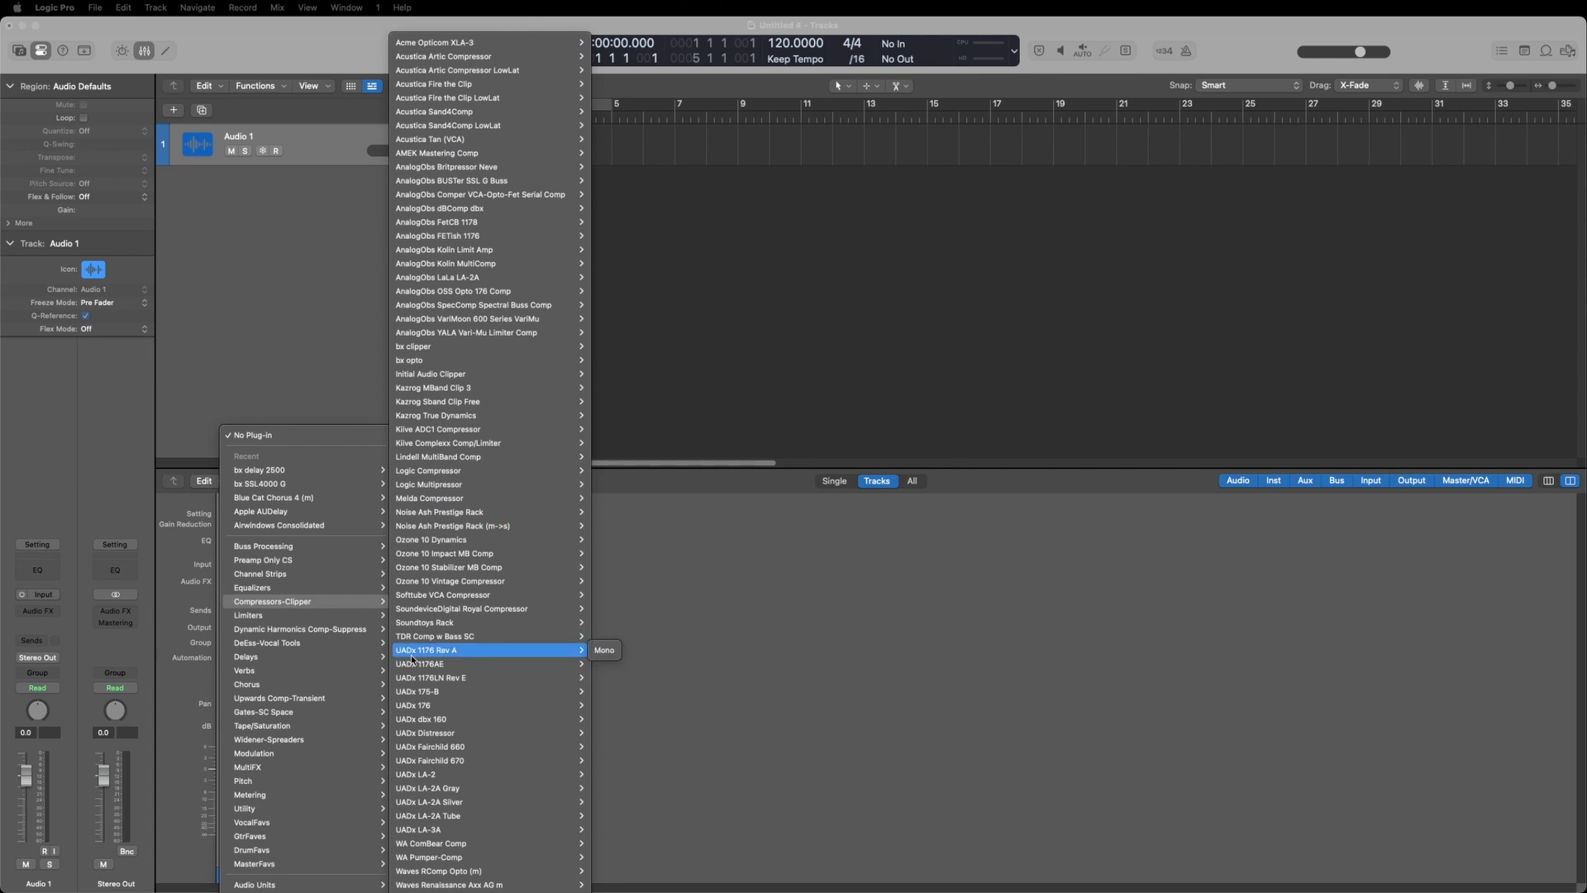
pyautogui.moveTo(467, 475)
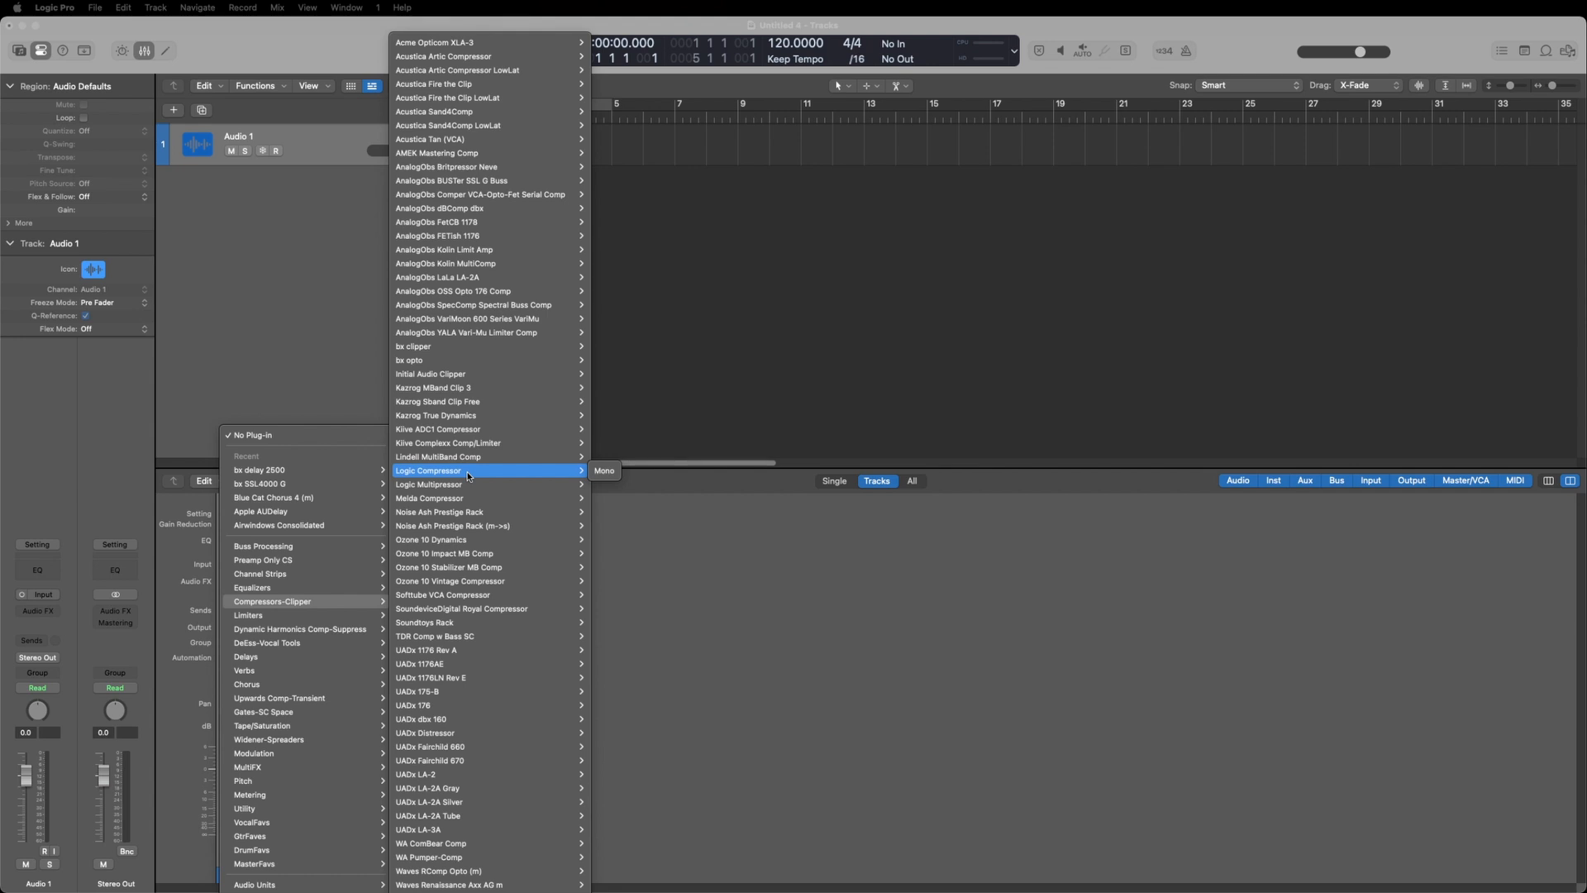
pyautogui.moveTo(313, 588)
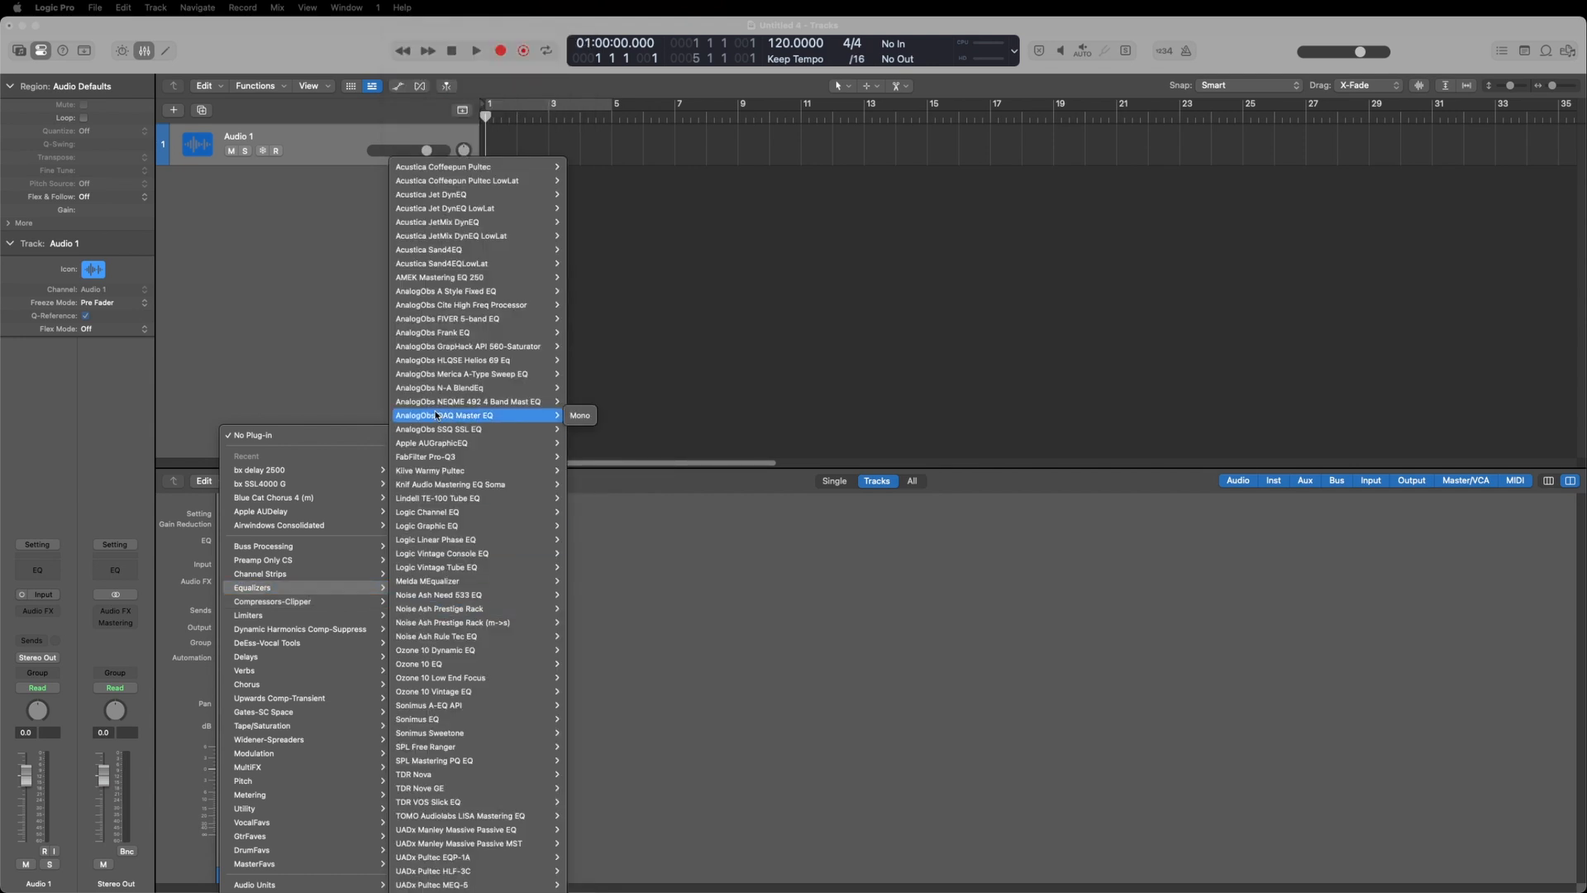
pyautogui.moveTo(416, 570)
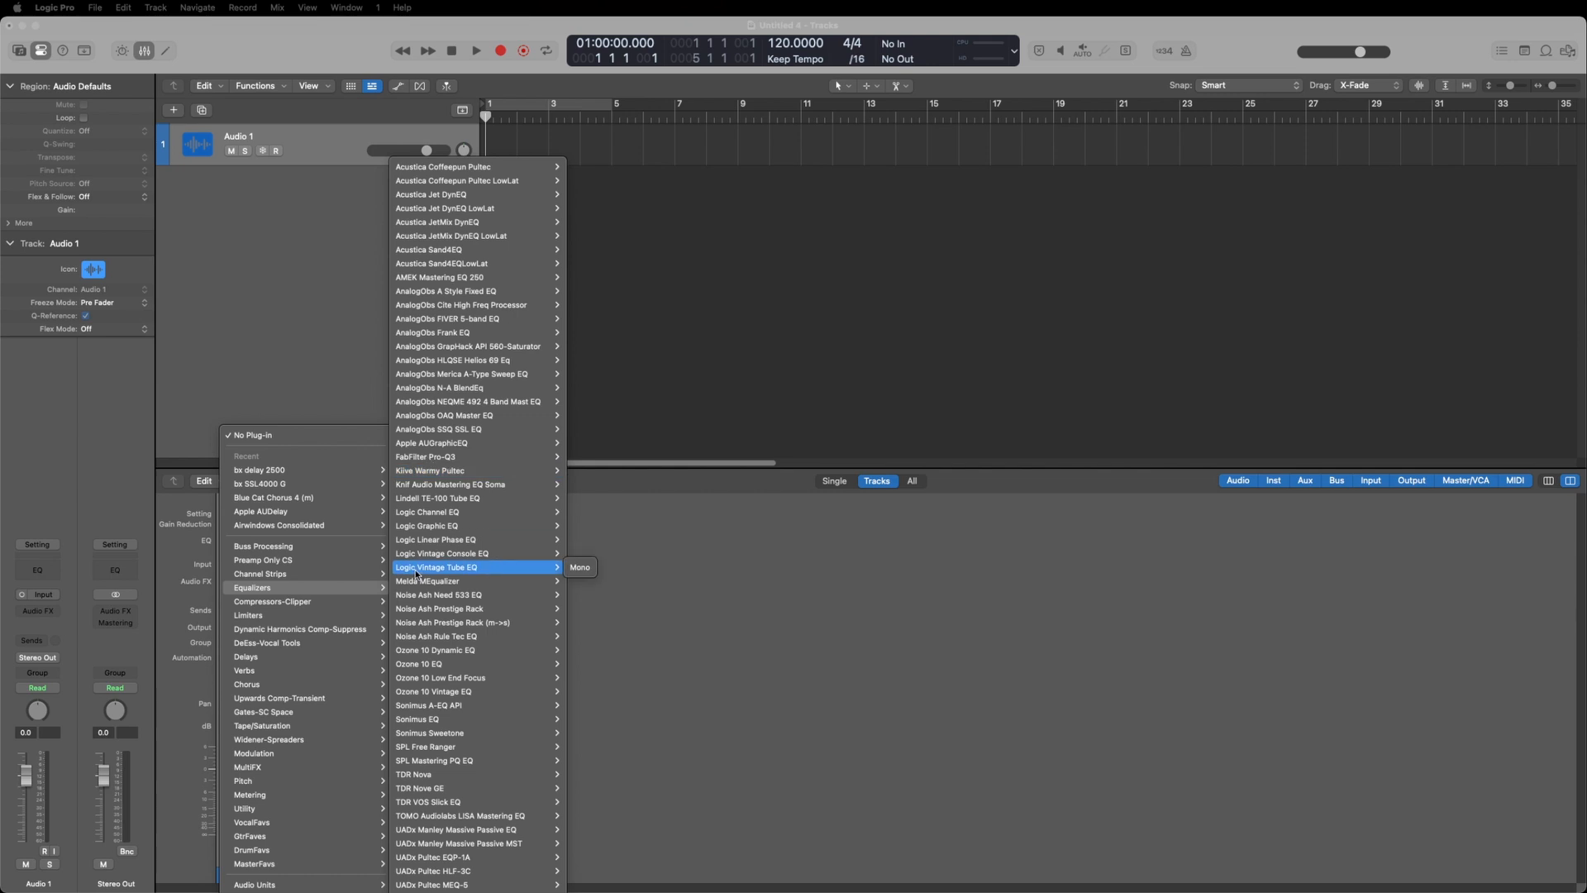
pyautogui.moveTo(430, 681)
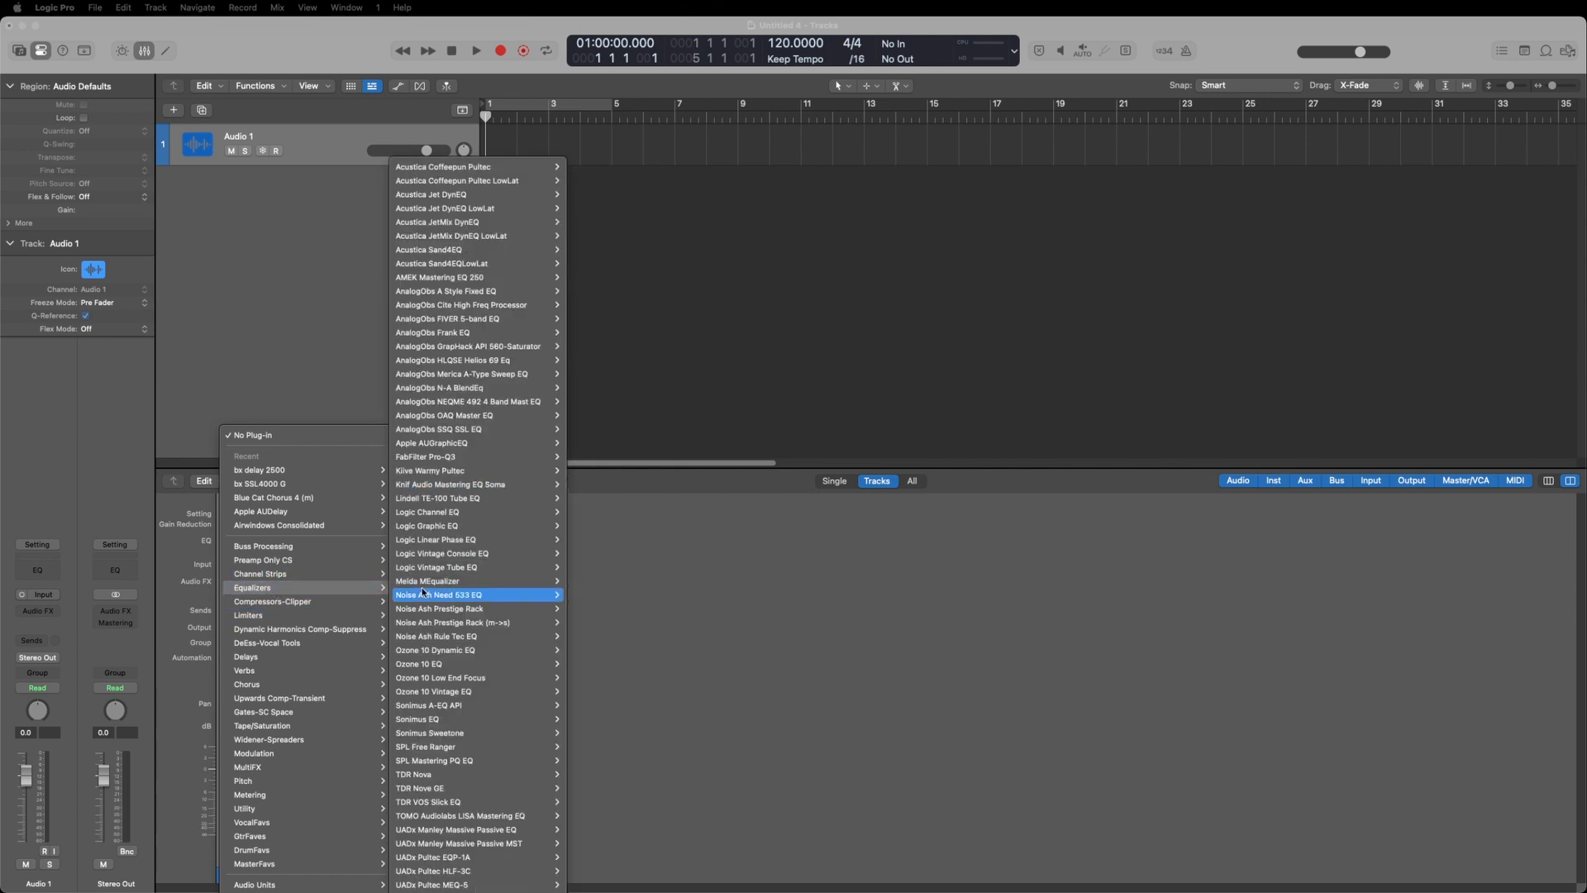
pyautogui.moveTo(413, 709)
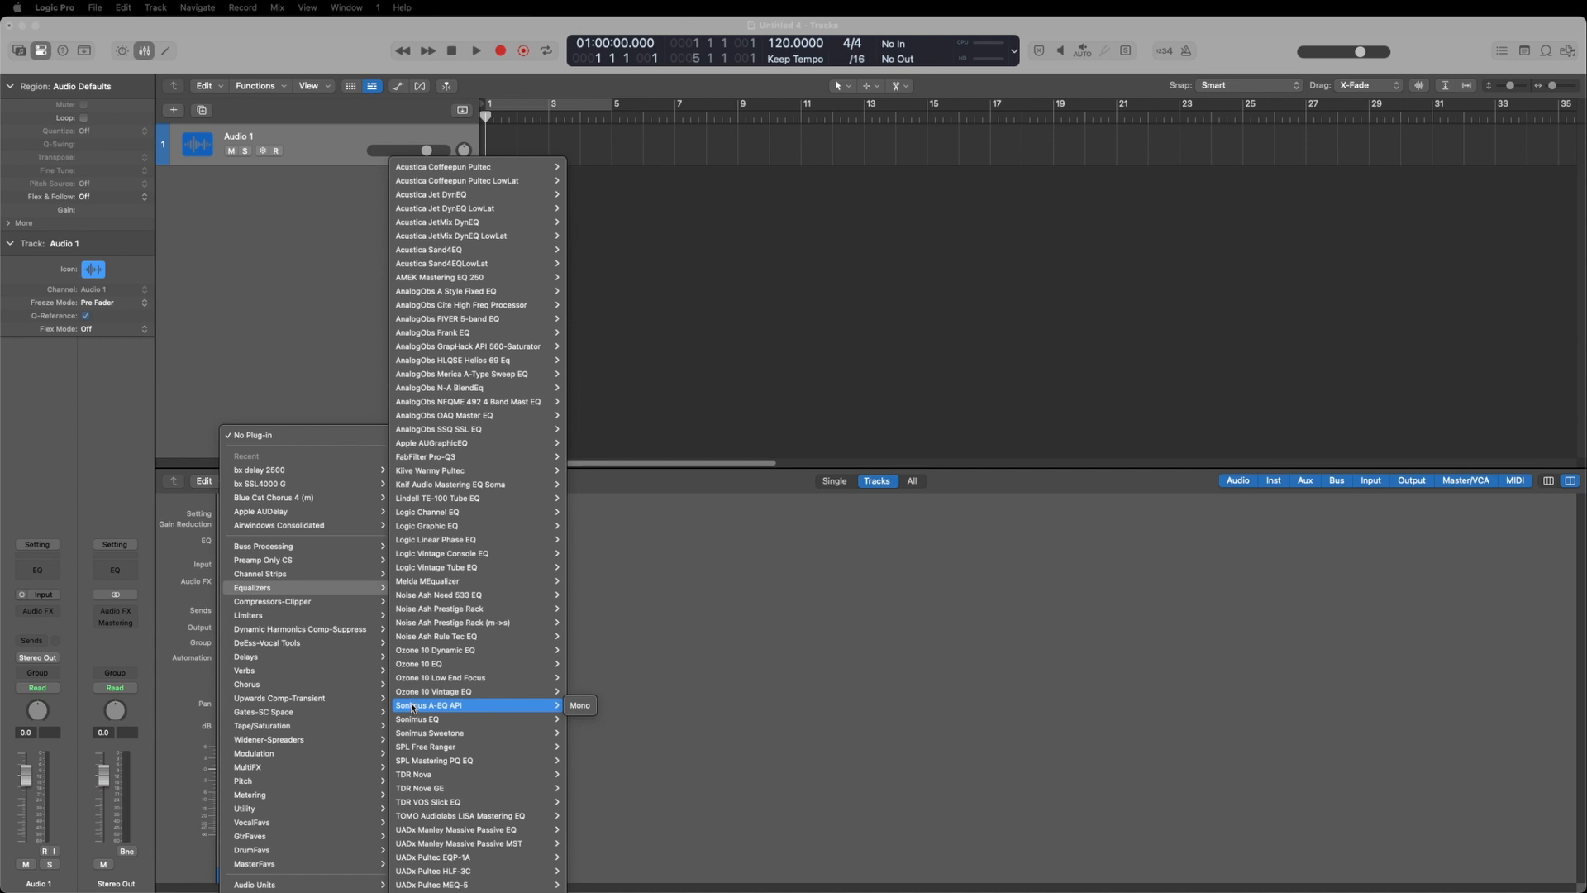
pyautogui.click(320, 344)
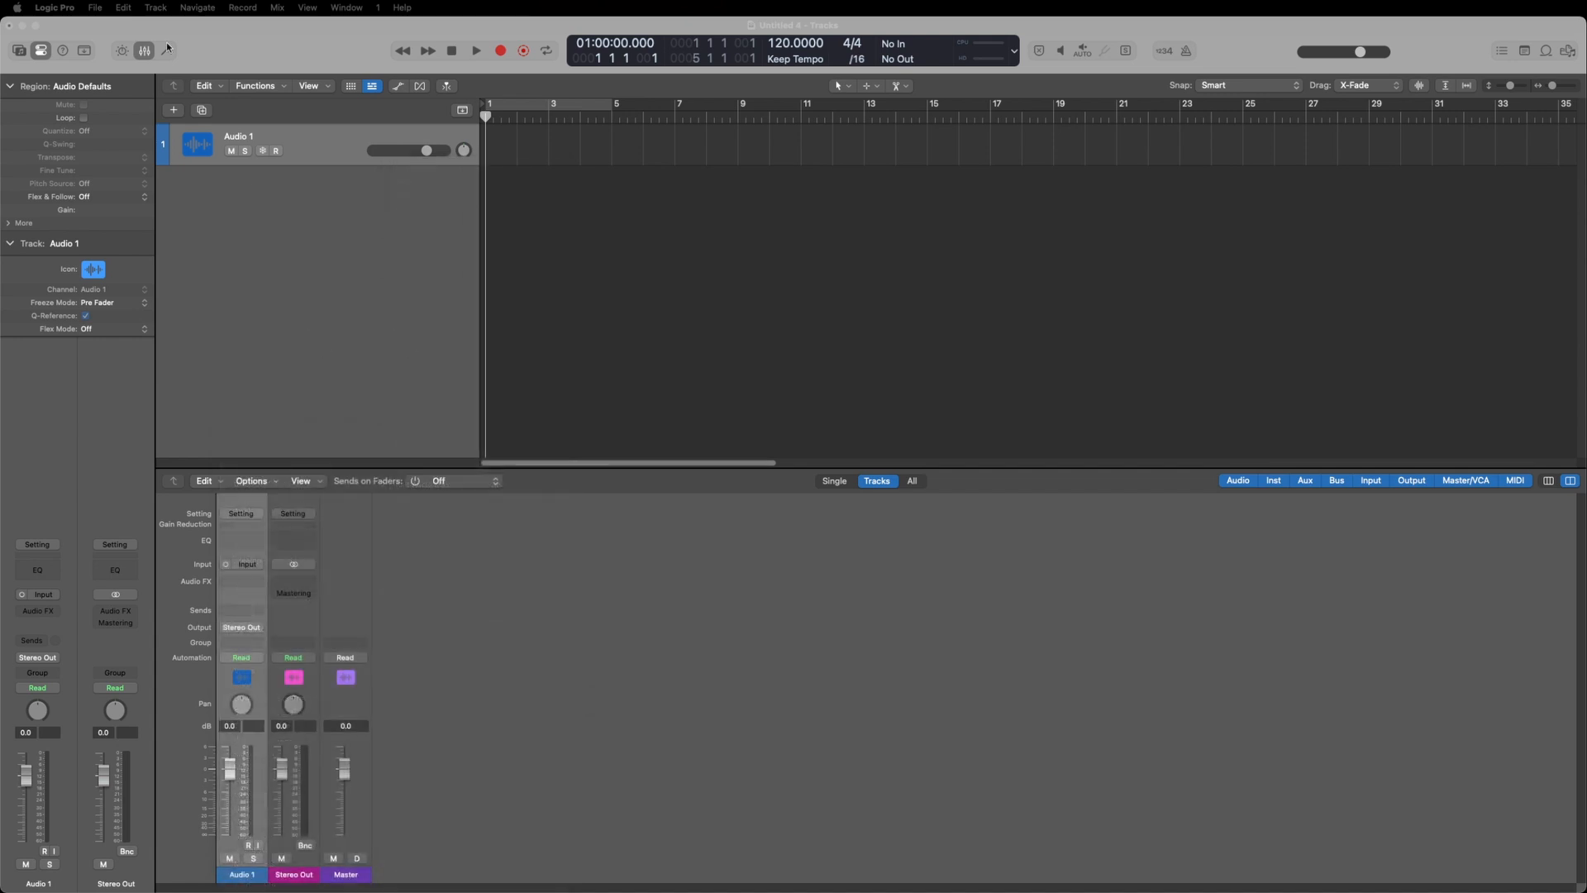
# Open the Plug-in Manager and reposition its window over the project
pyautogui.click(72, 10)
pyautogui.moveTo(63, 46)
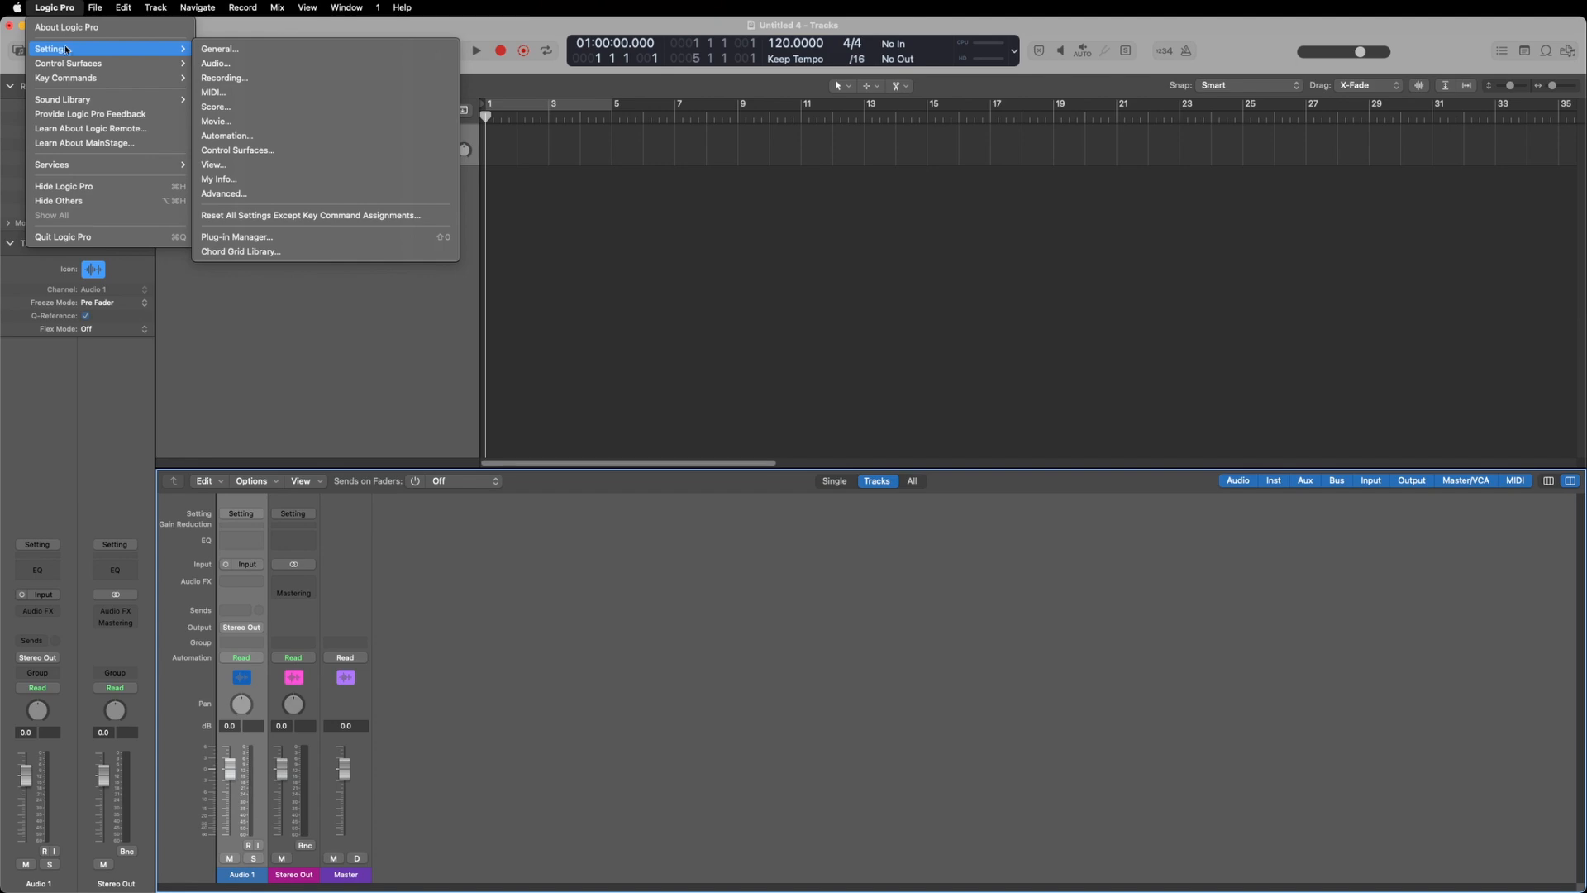
pyautogui.click(240, 237)
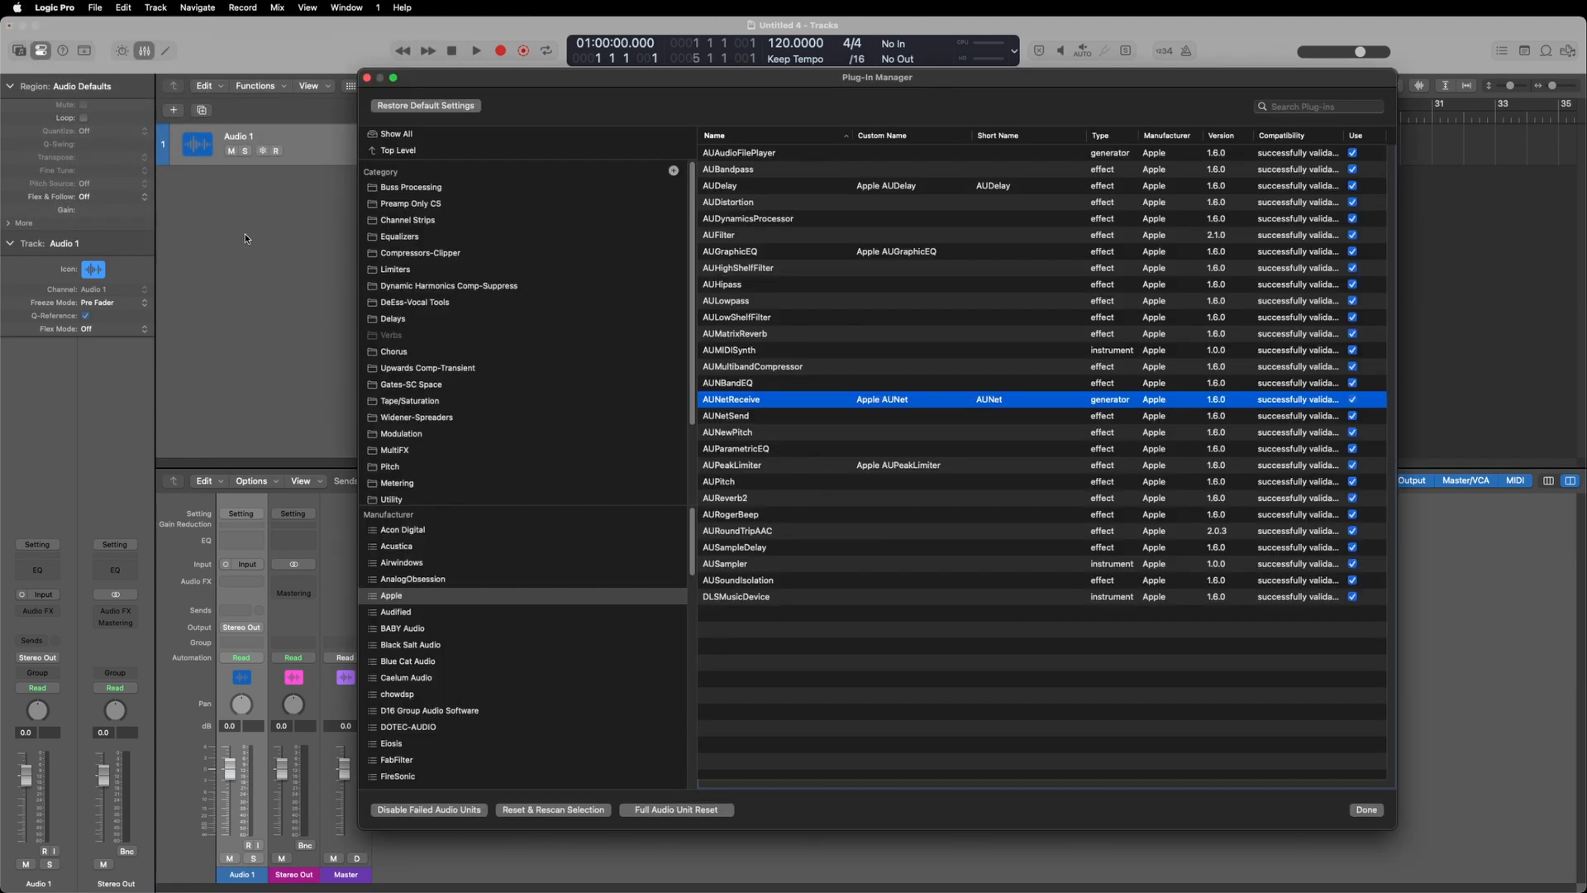
pyautogui.moveTo(806, 84); pyautogui.dragTo(650, 128)
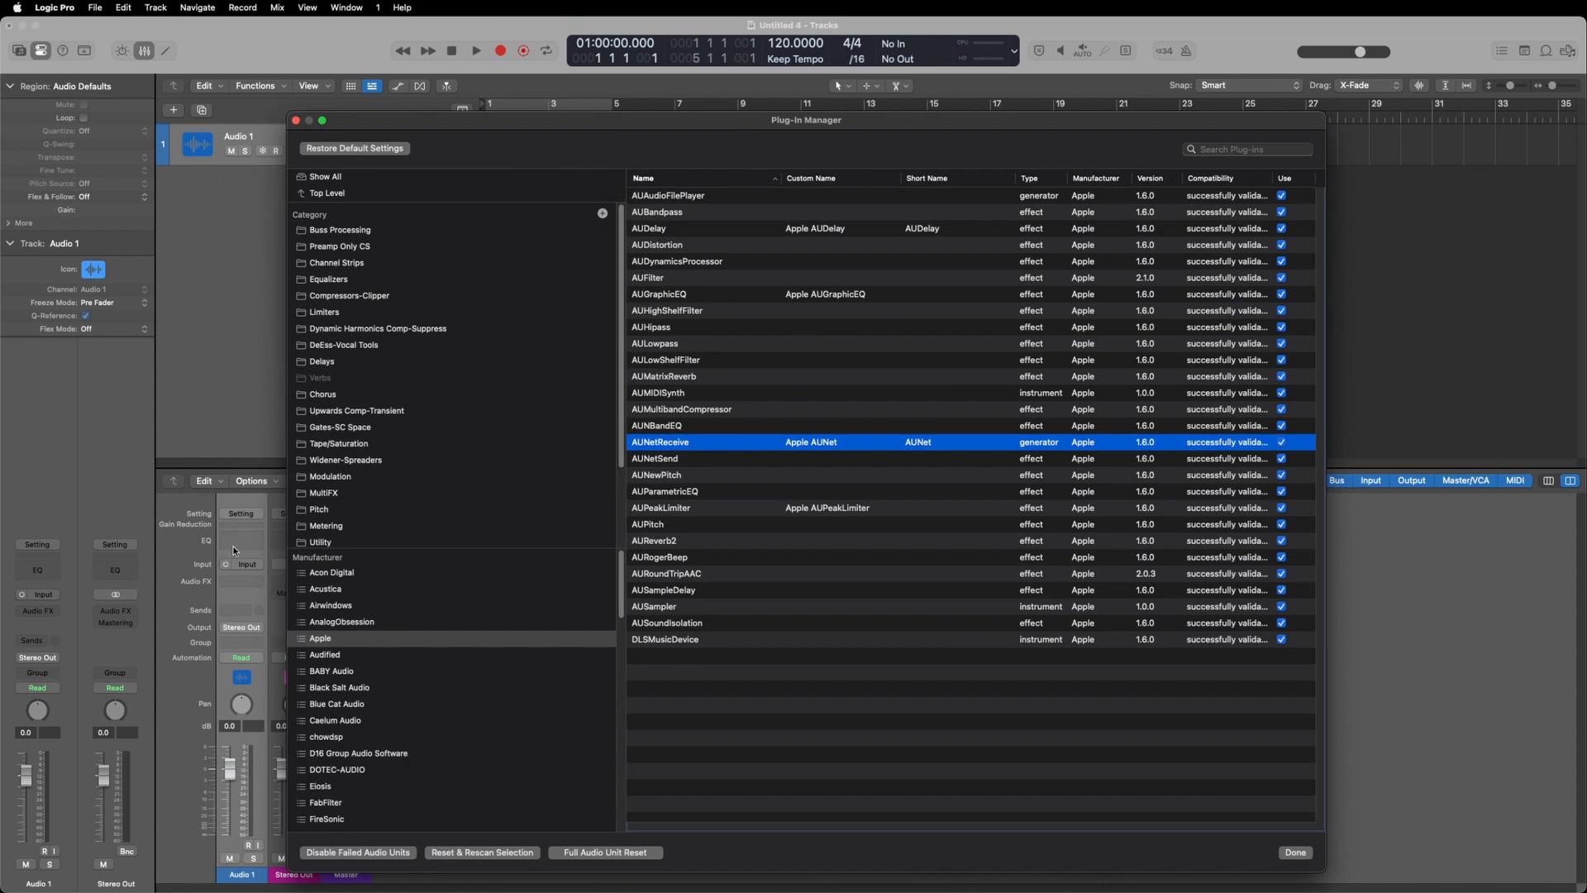
# Look through the custom and short names of the AnalogObsession, Airwindows and Audified plug-ins
pyautogui.click(359, 626)
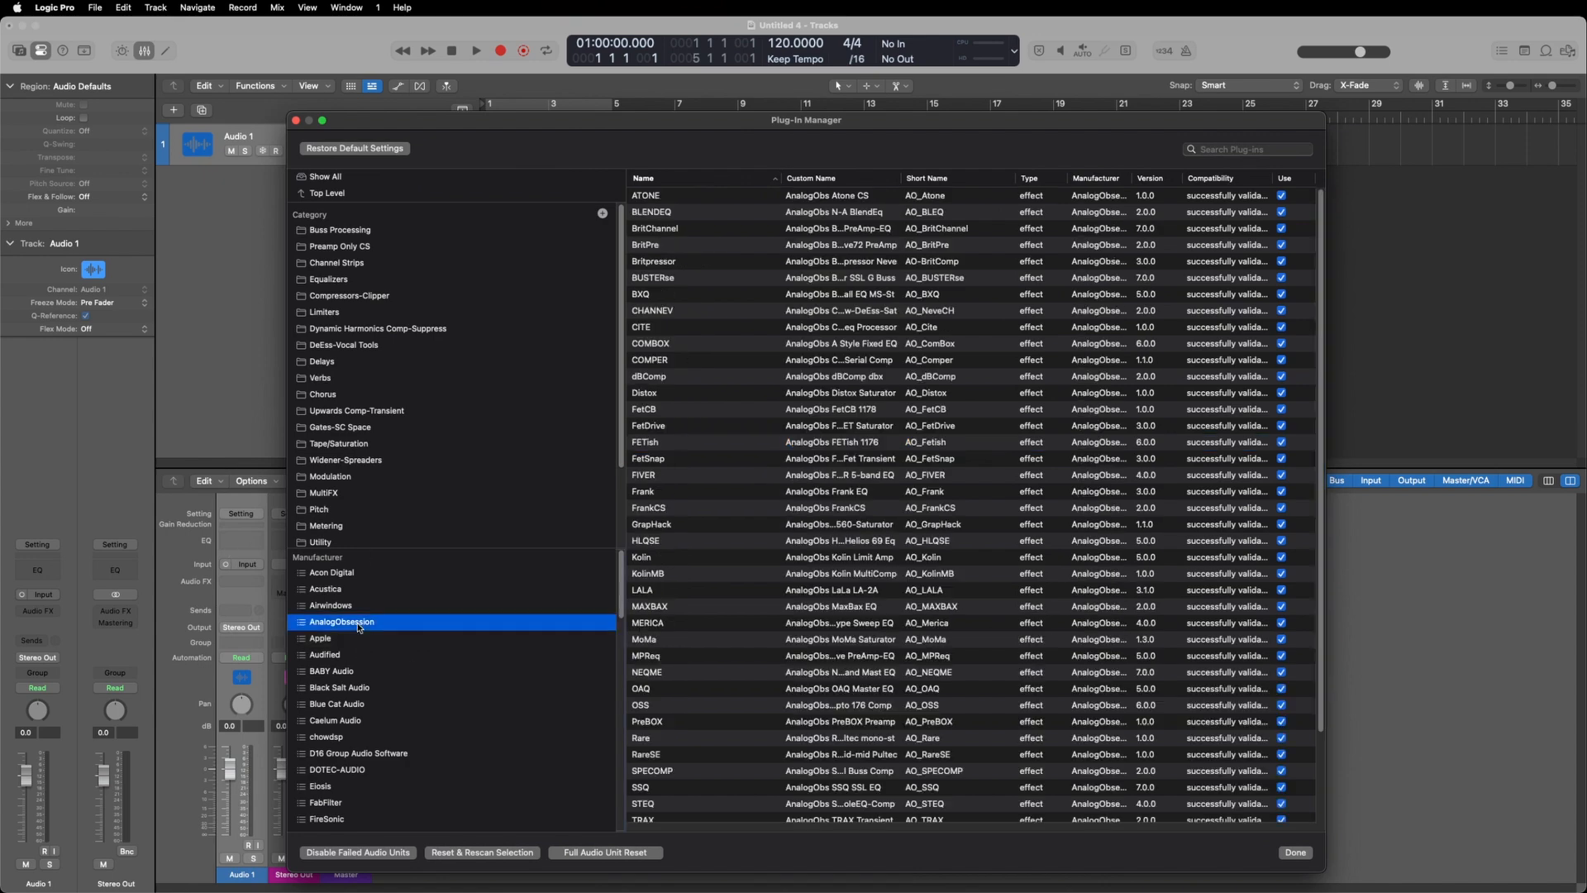
pyautogui.click(354, 606)
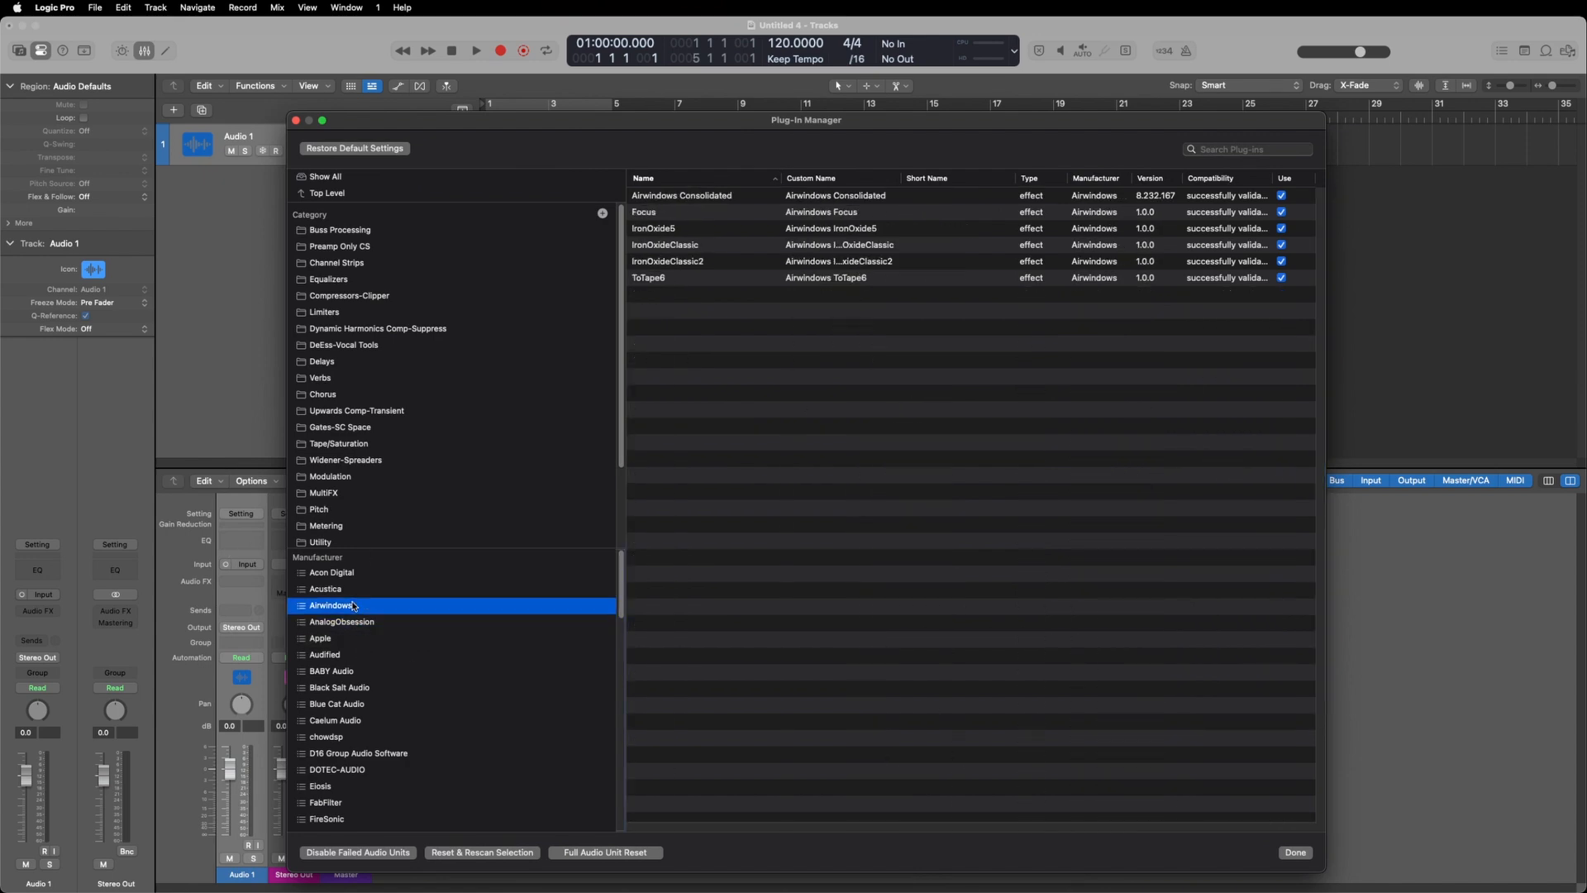
pyautogui.click(390, 658)
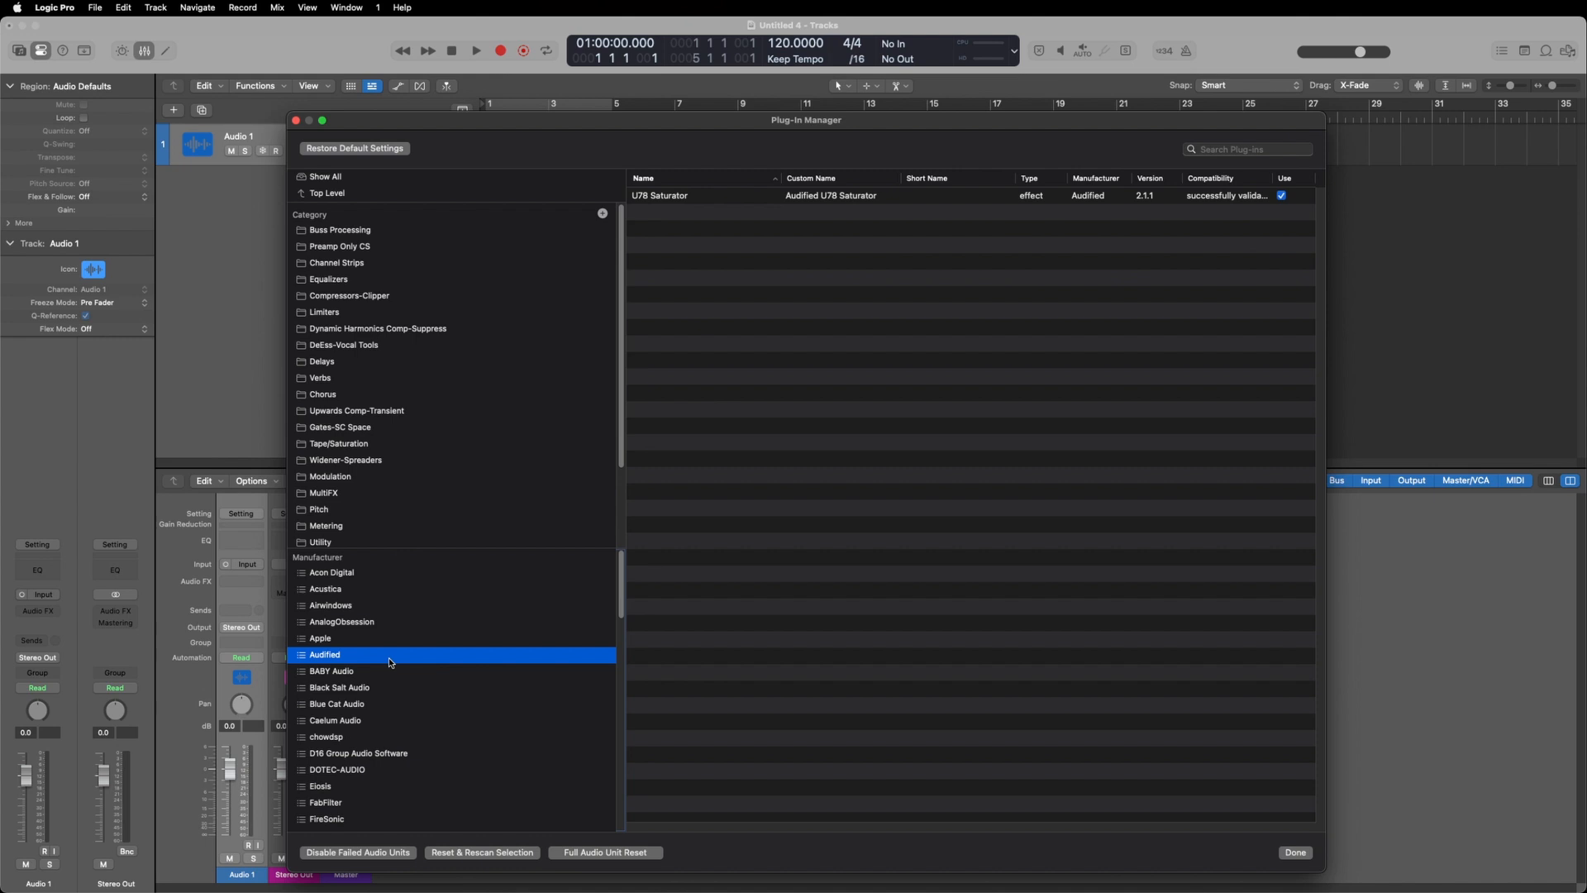
# Give Apple's AUReverb2 plug-in the custom name "Apple AUReverb"
pyautogui.click(389, 641)
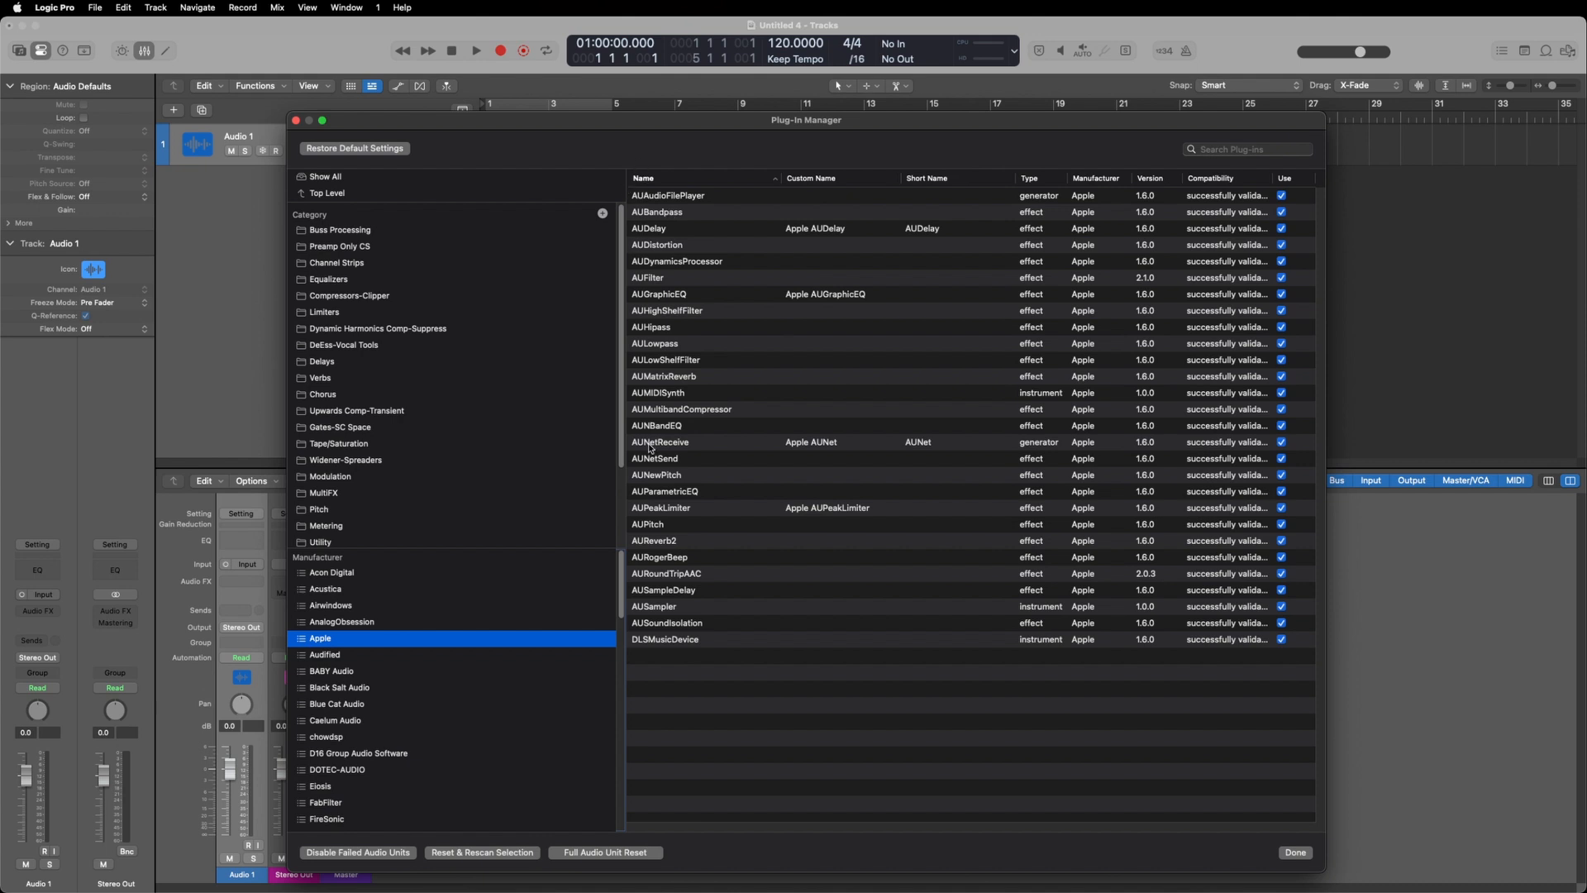
pyautogui.click(665, 541)
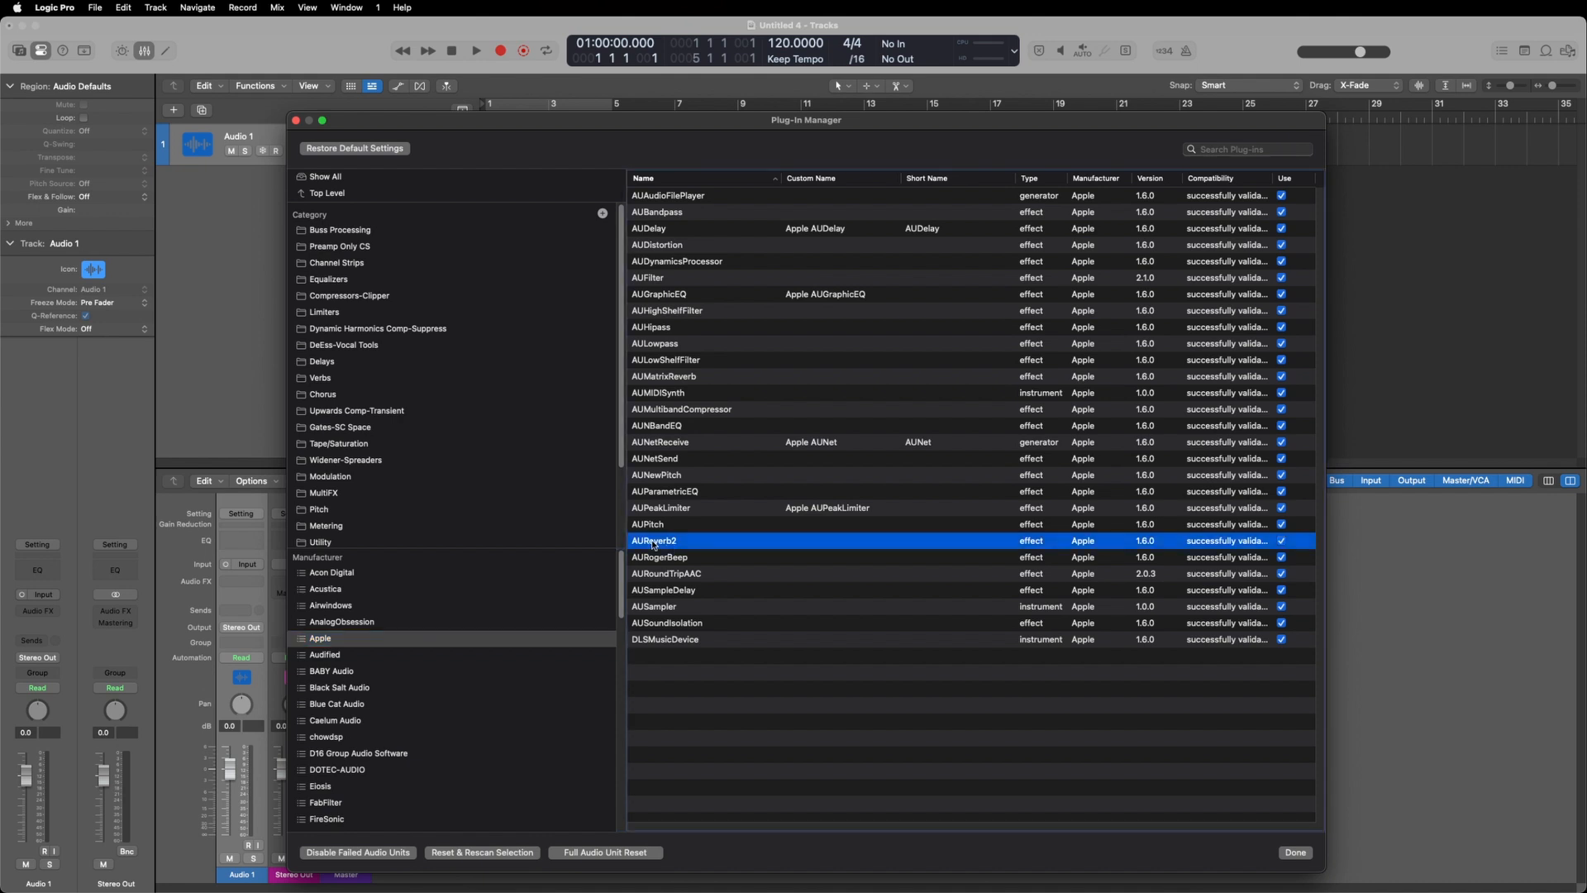
pyautogui.doubleClick(815, 542)
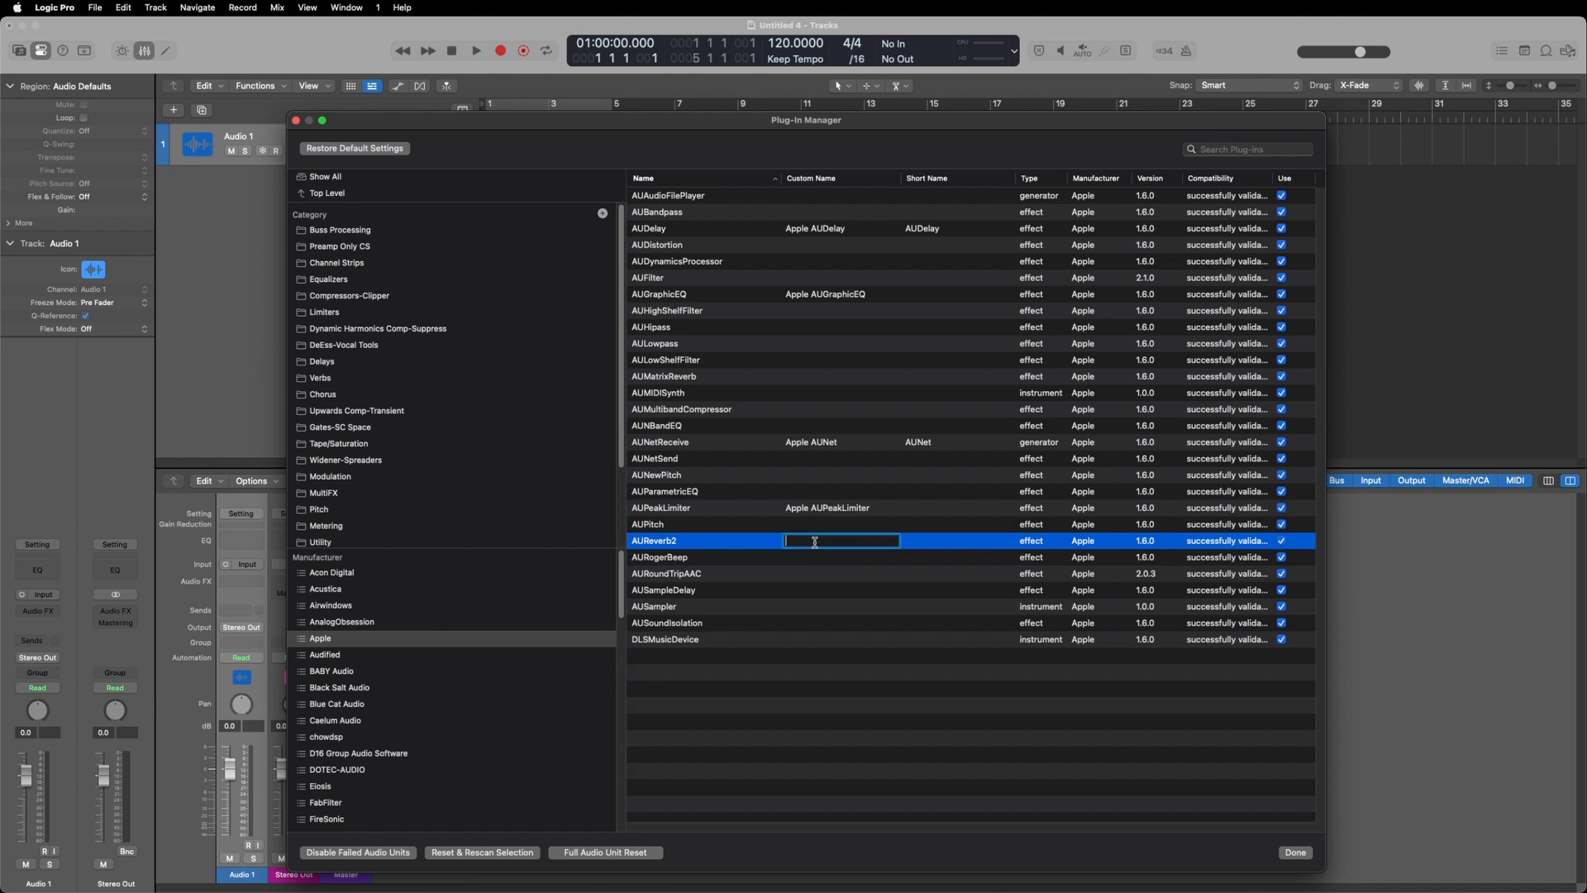
pyautogui.write('Apple AUReverb')
pyautogui.press('Return')
# Assign the AUReverb2 plug-in to the Verbs category and close the Plug-in Manager
pyautogui.moveTo(749, 548); pyautogui.dragTo(418, 387)
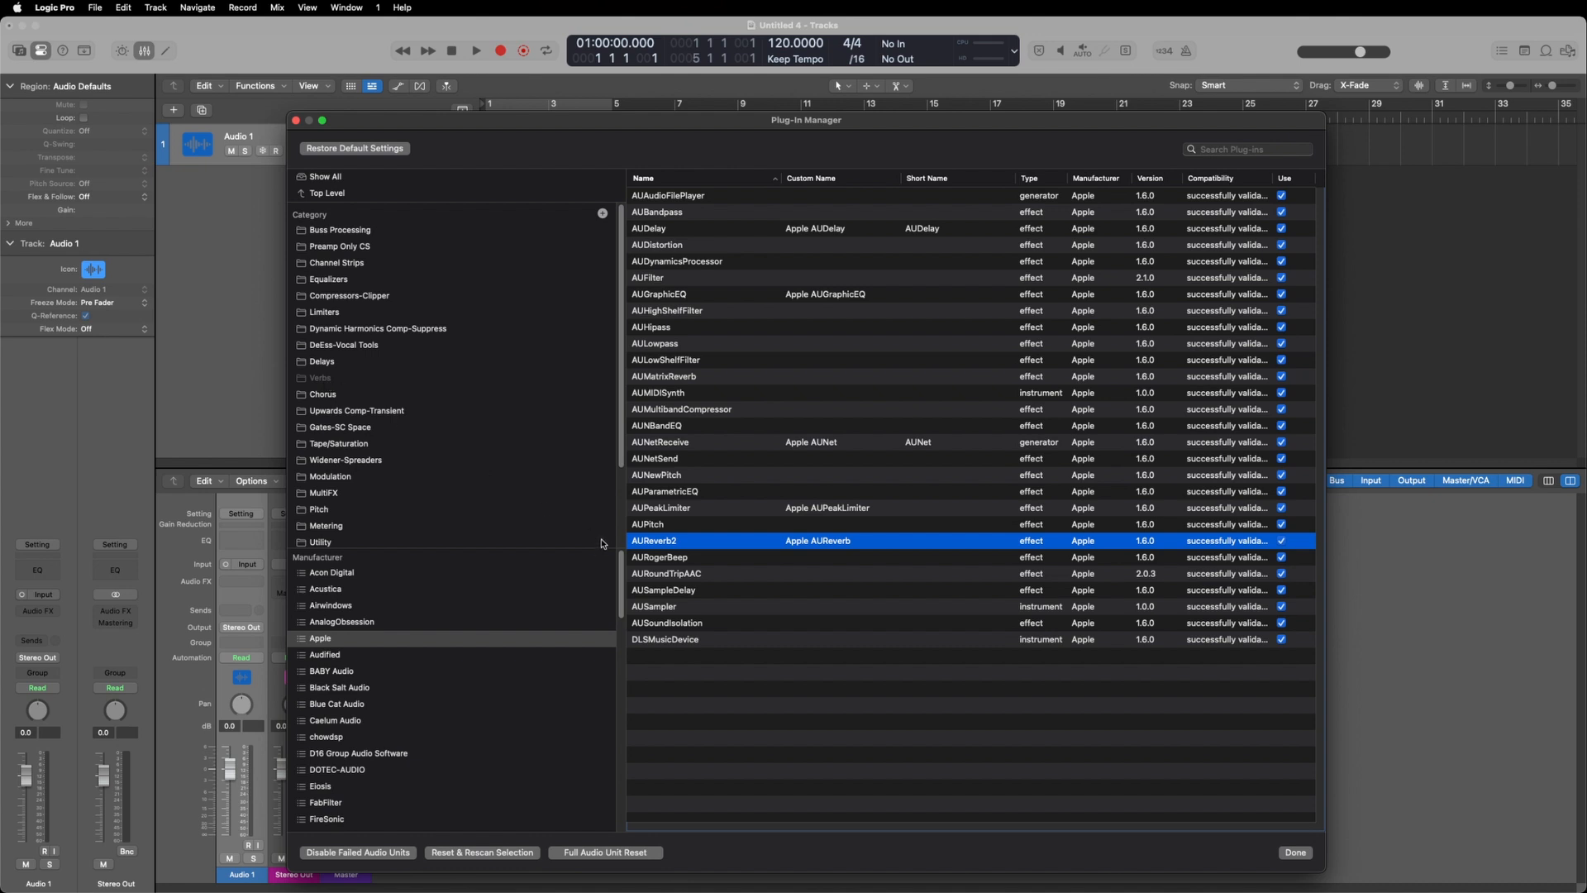
pyautogui.click(681, 524)
pyautogui.click(682, 542)
pyautogui.click(1295, 852)
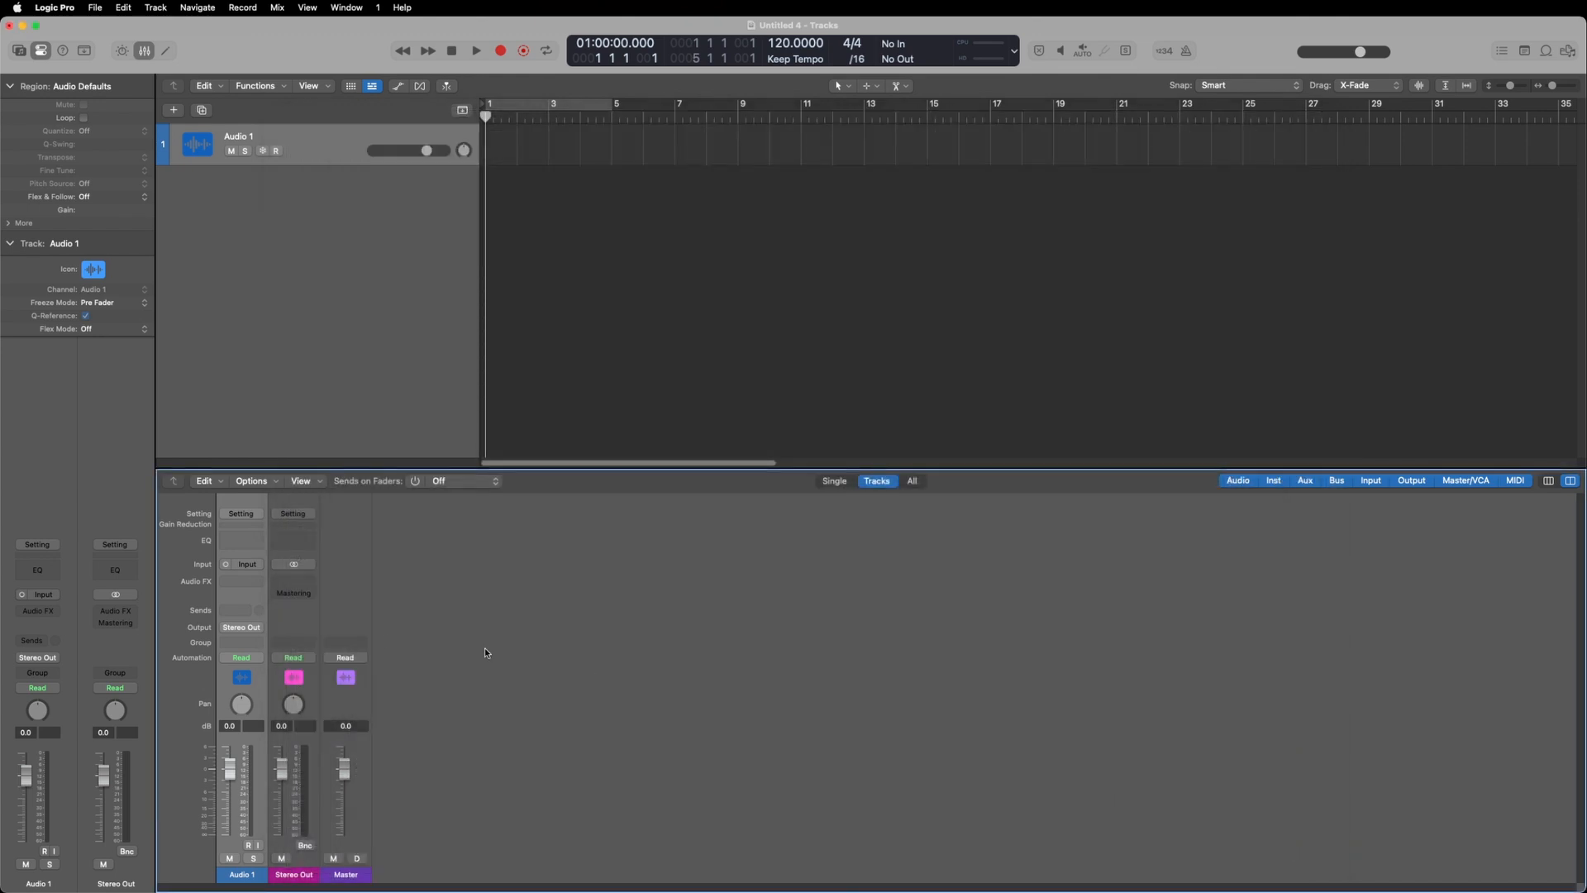
# Insert Apple AUReverb from the Verbs category as Mono on Audio 1, close its window, and show the mixer with narrow channel strips
pyautogui.click(235, 582)
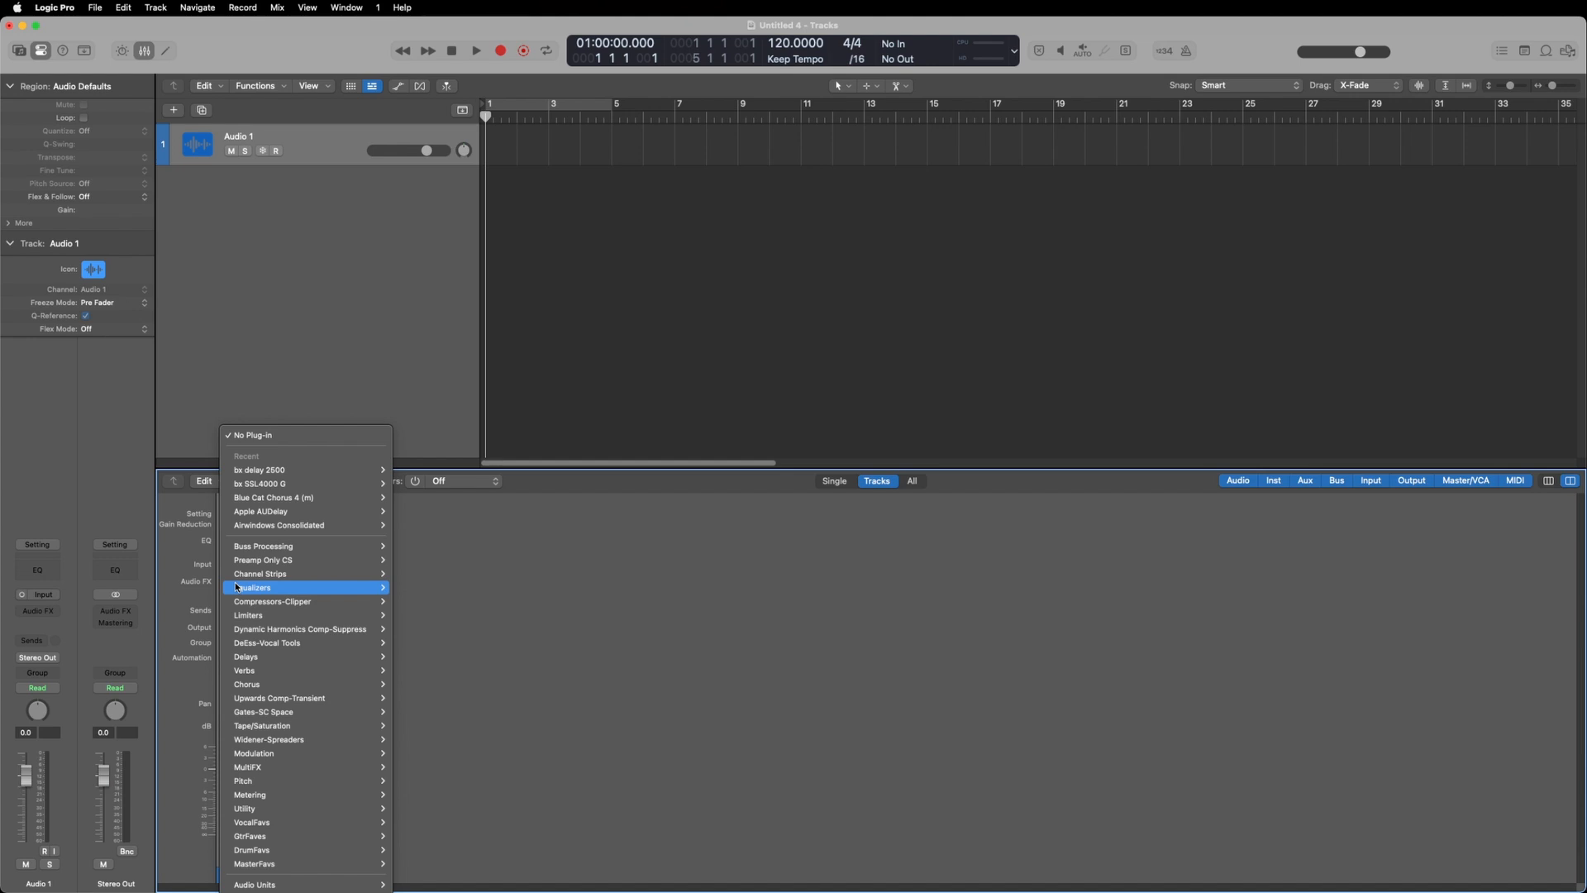
pyautogui.moveTo(248, 670)
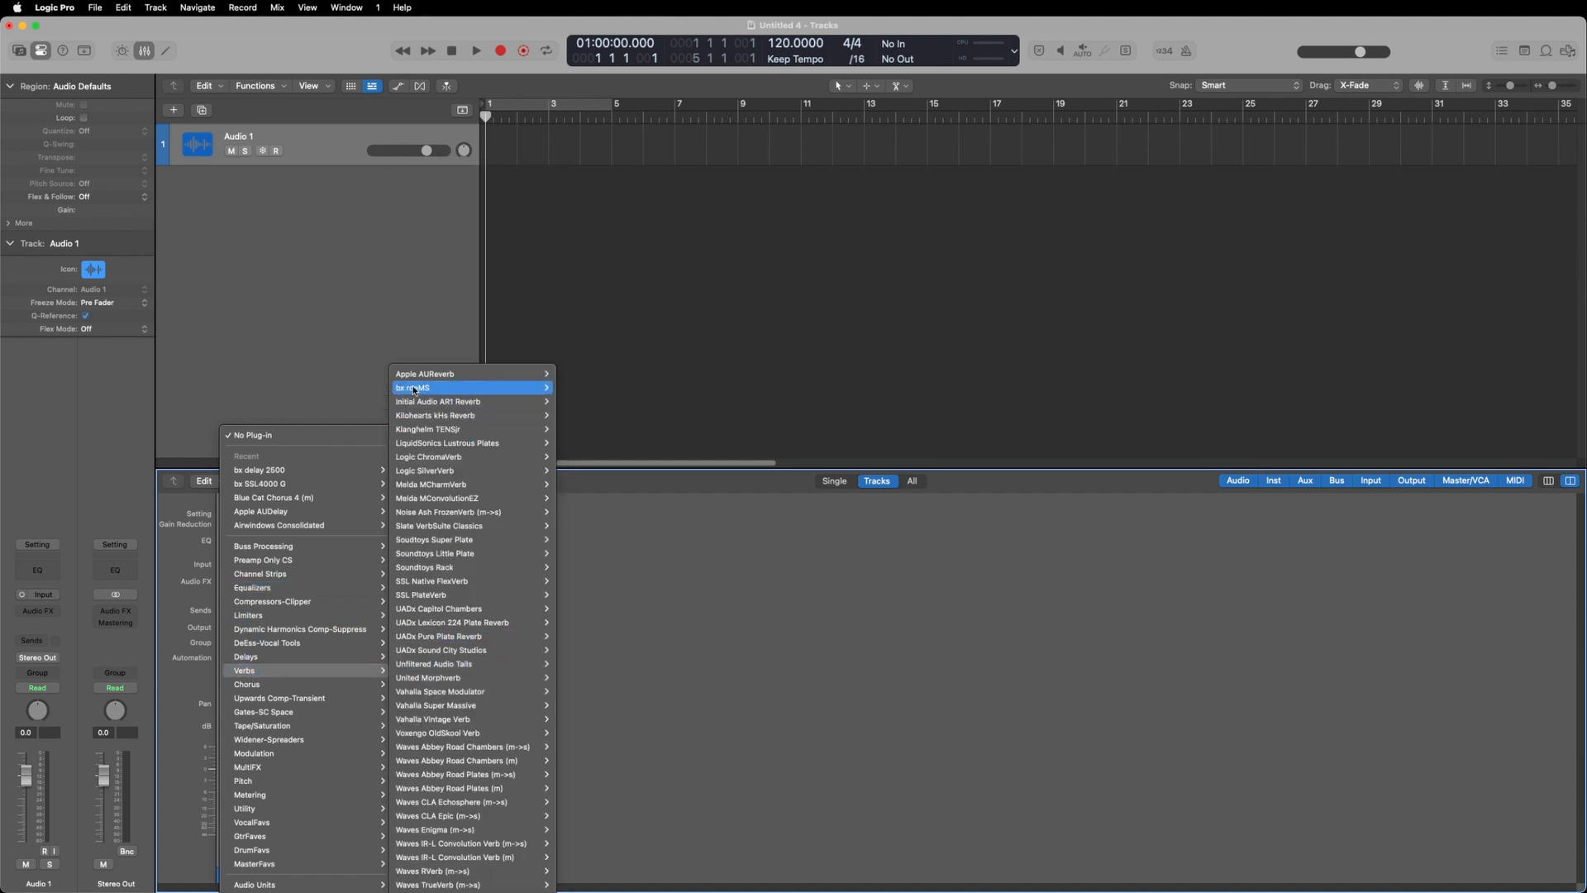
pyautogui.moveTo(424, 376)
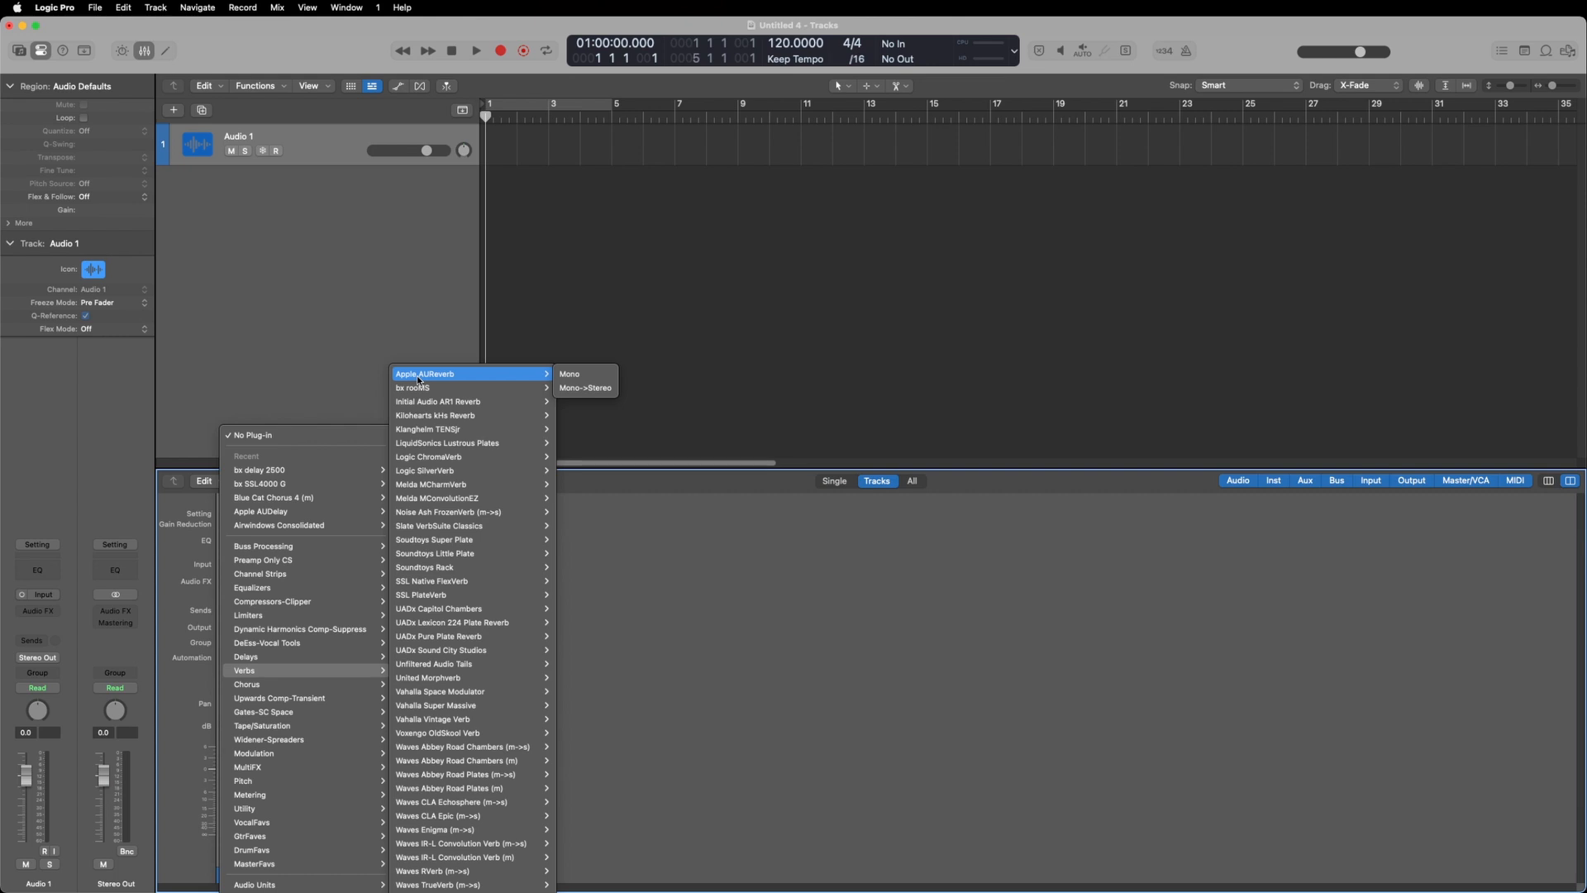
pyautogui.click(570, 373)
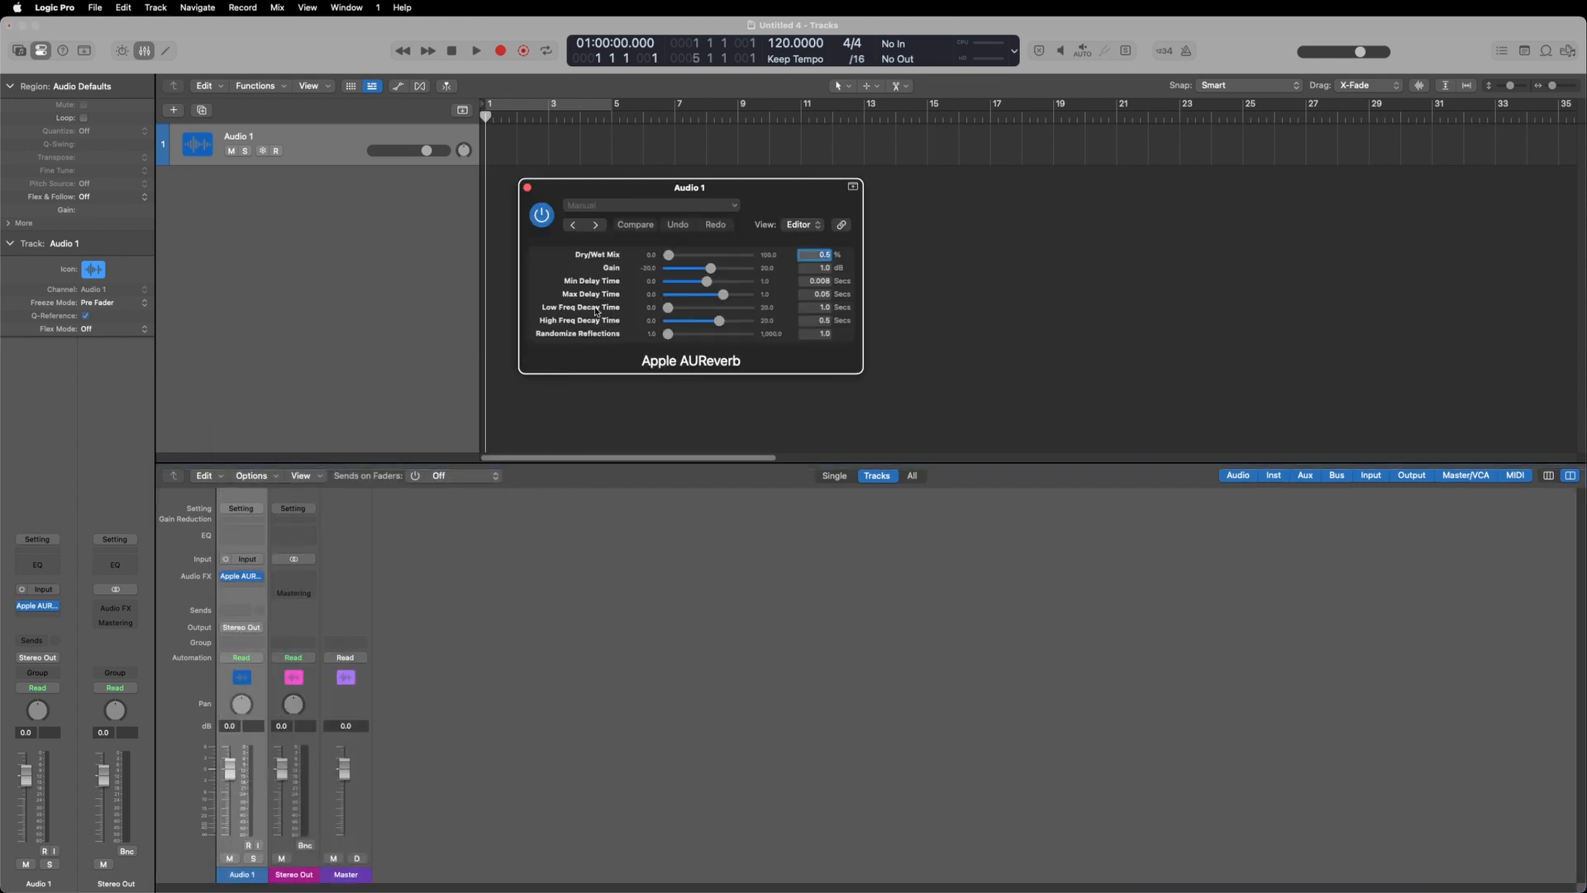
pyautogui.click(526, 187)
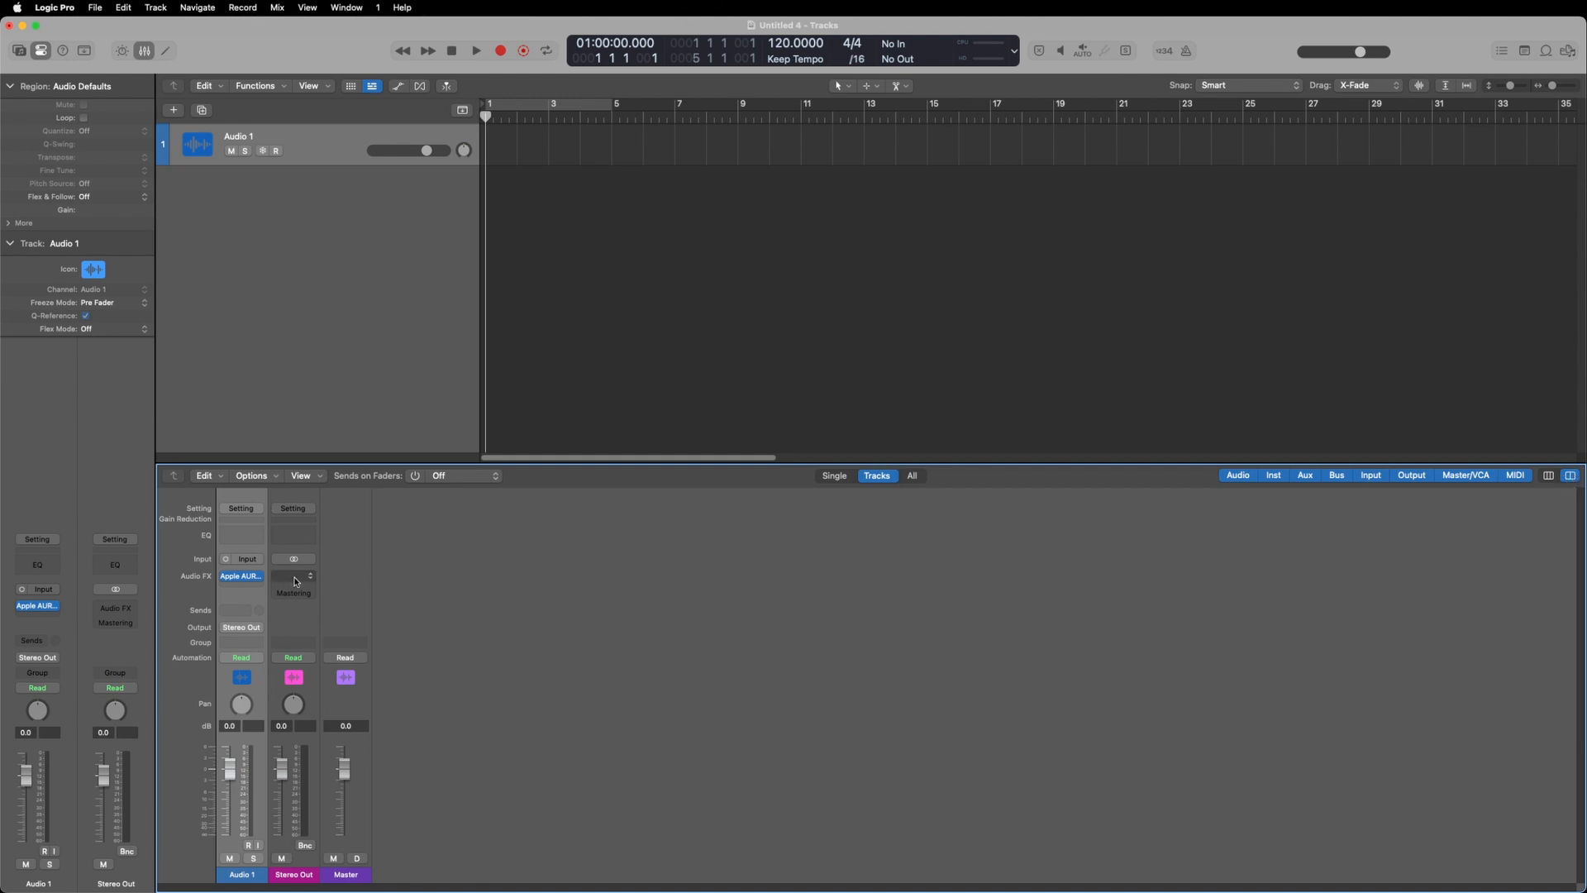
pyautogui.click(1548, 475)
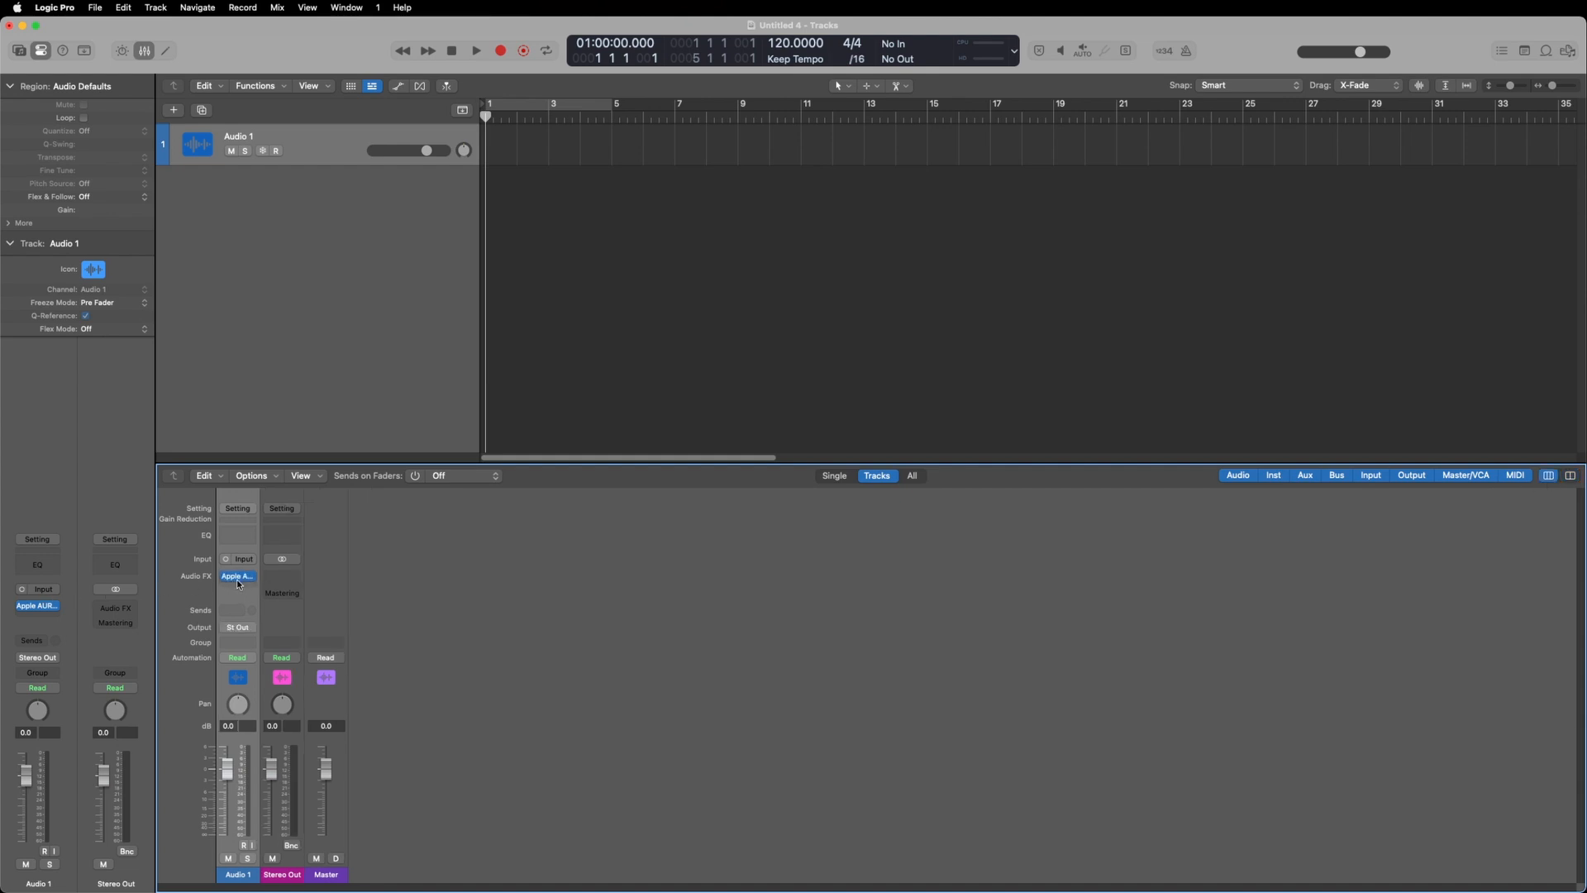
# Give Apple's AUReverb2 plug-in the short name "AUVerb" in the Plug-in Manager and close the manager
pyautogui.click(55, 7)
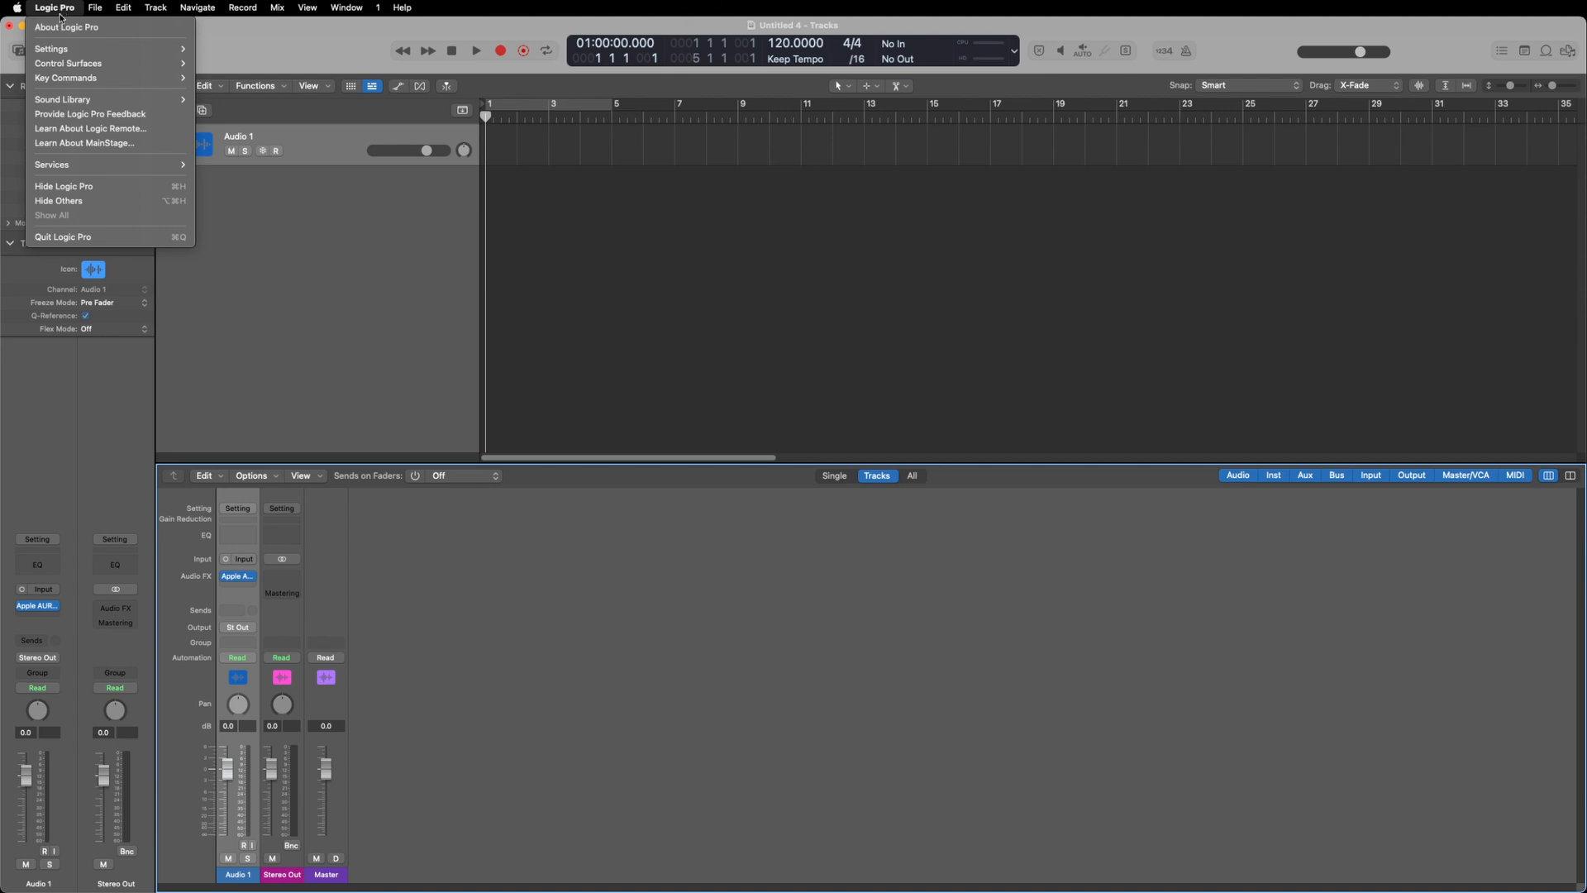
pyautogui.moveTo(59, 50)
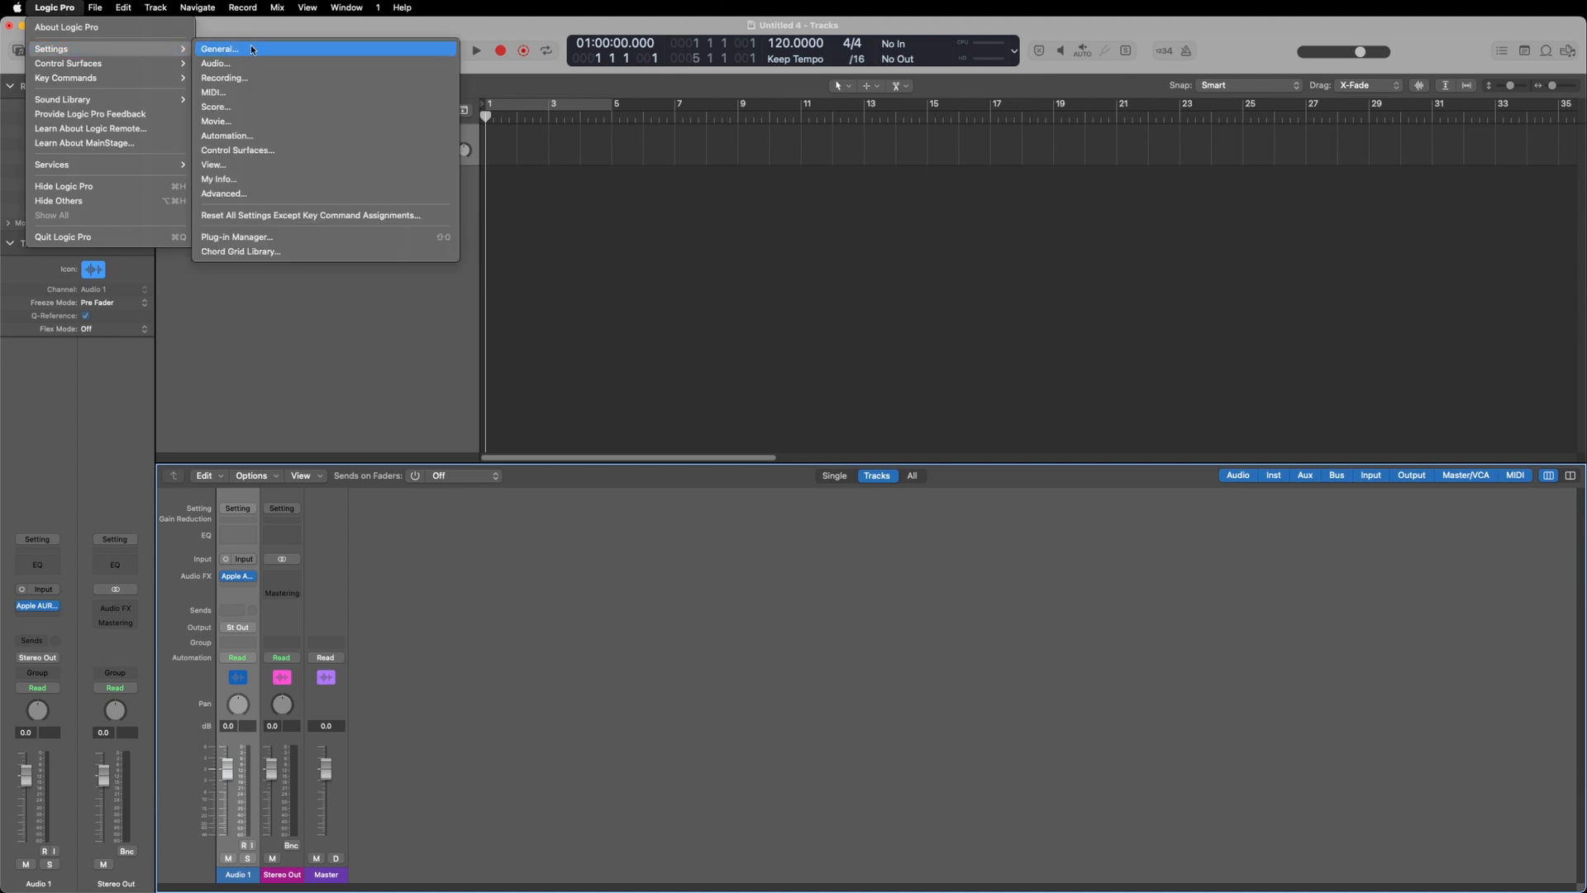
pyautogui.click(259, 238)
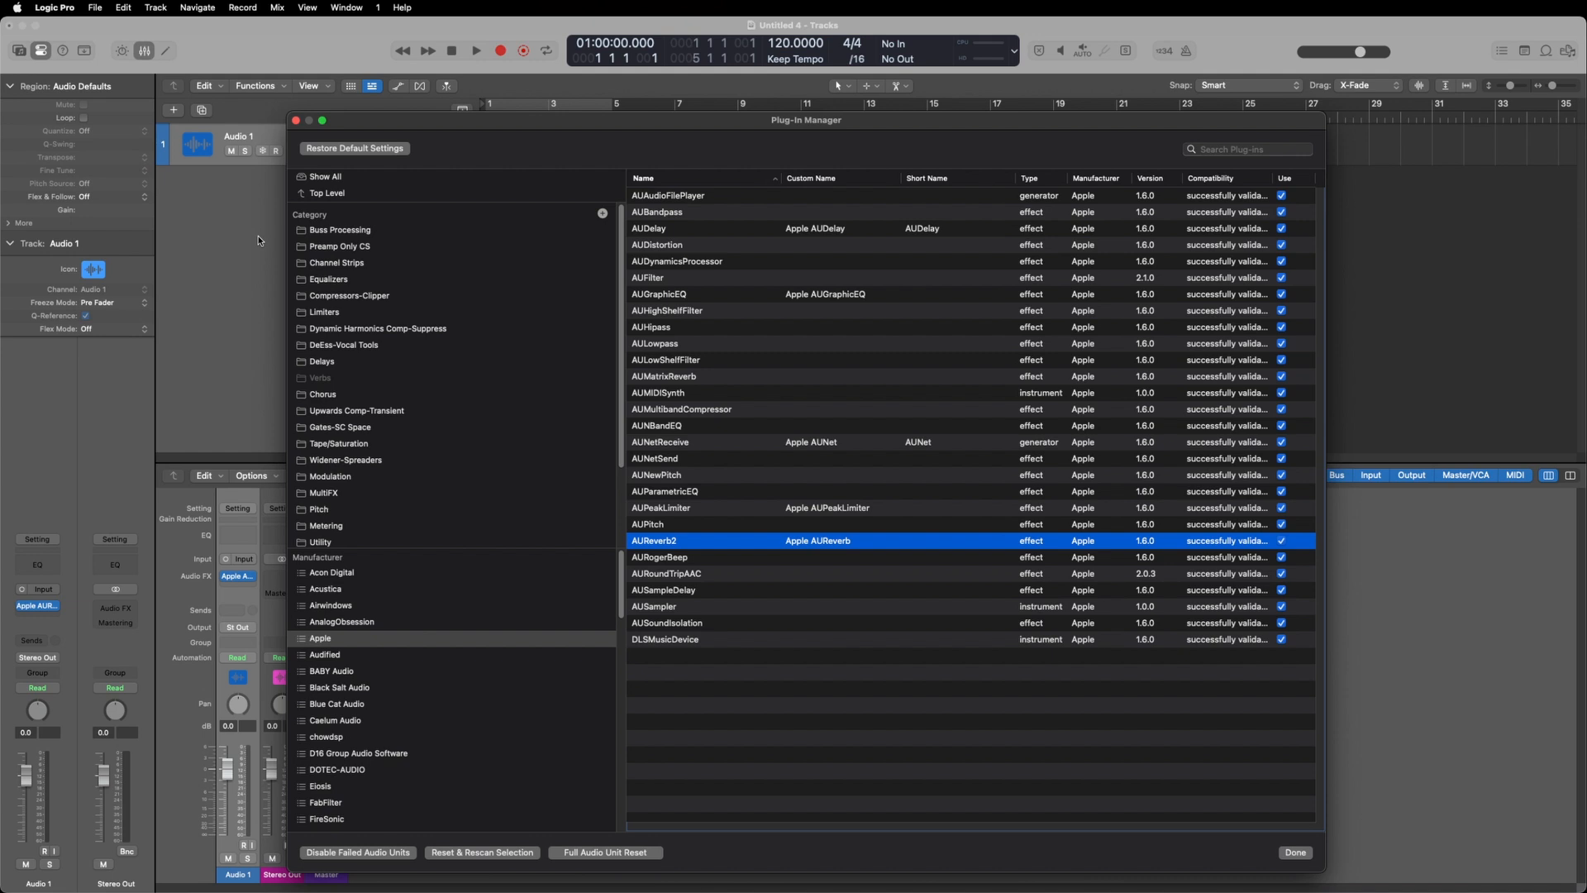
pyautogui.doubleClick(928, 543)
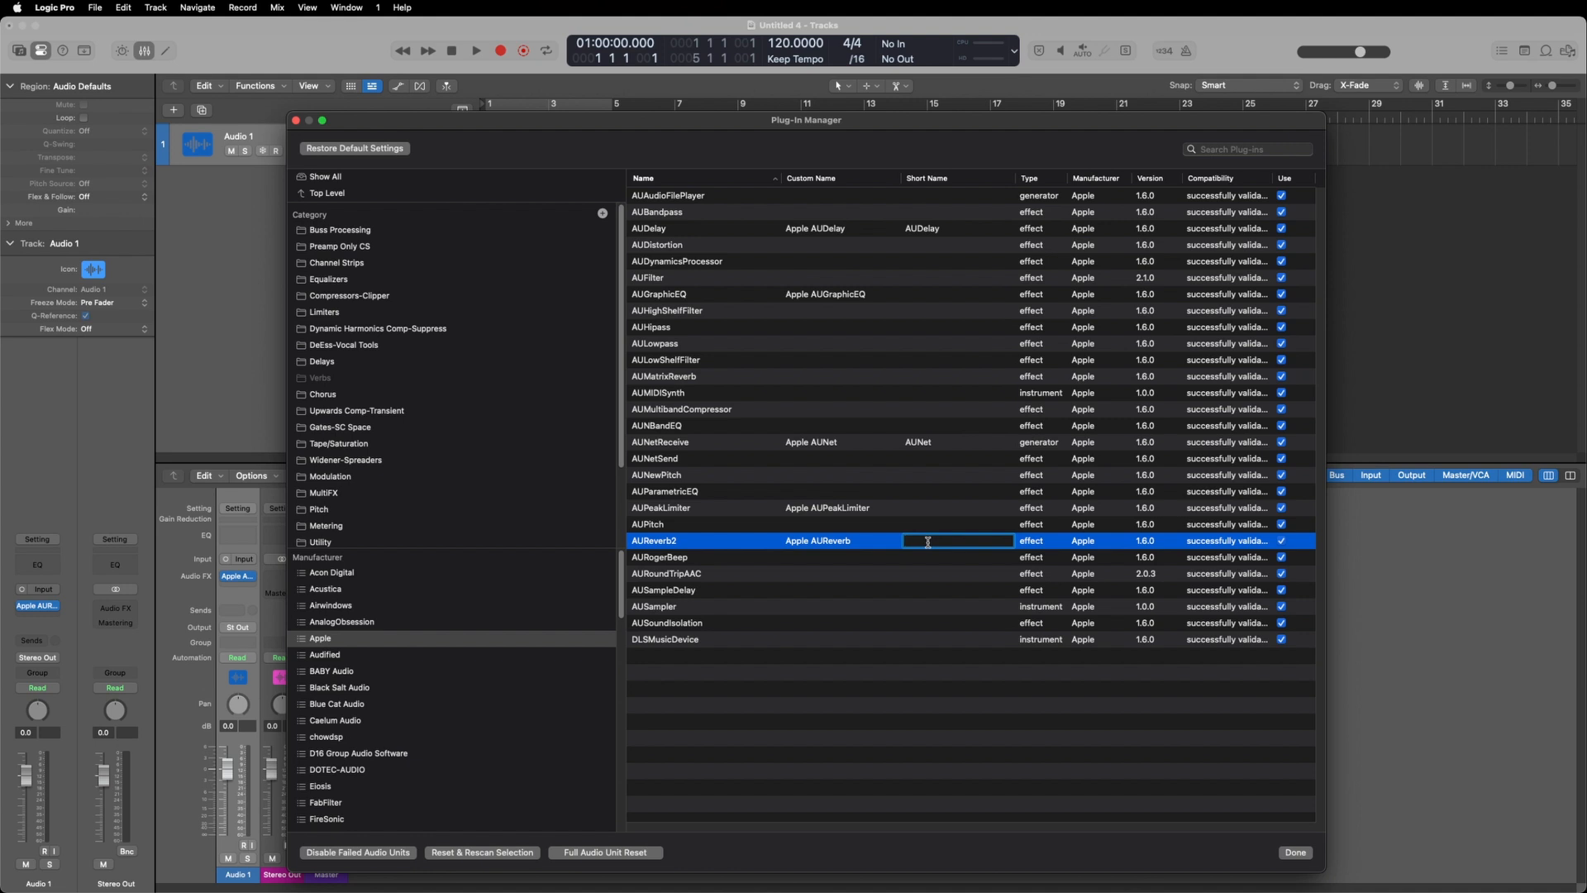
pyautogui.write('AUVerb')
pyautogui.click(947, 692)
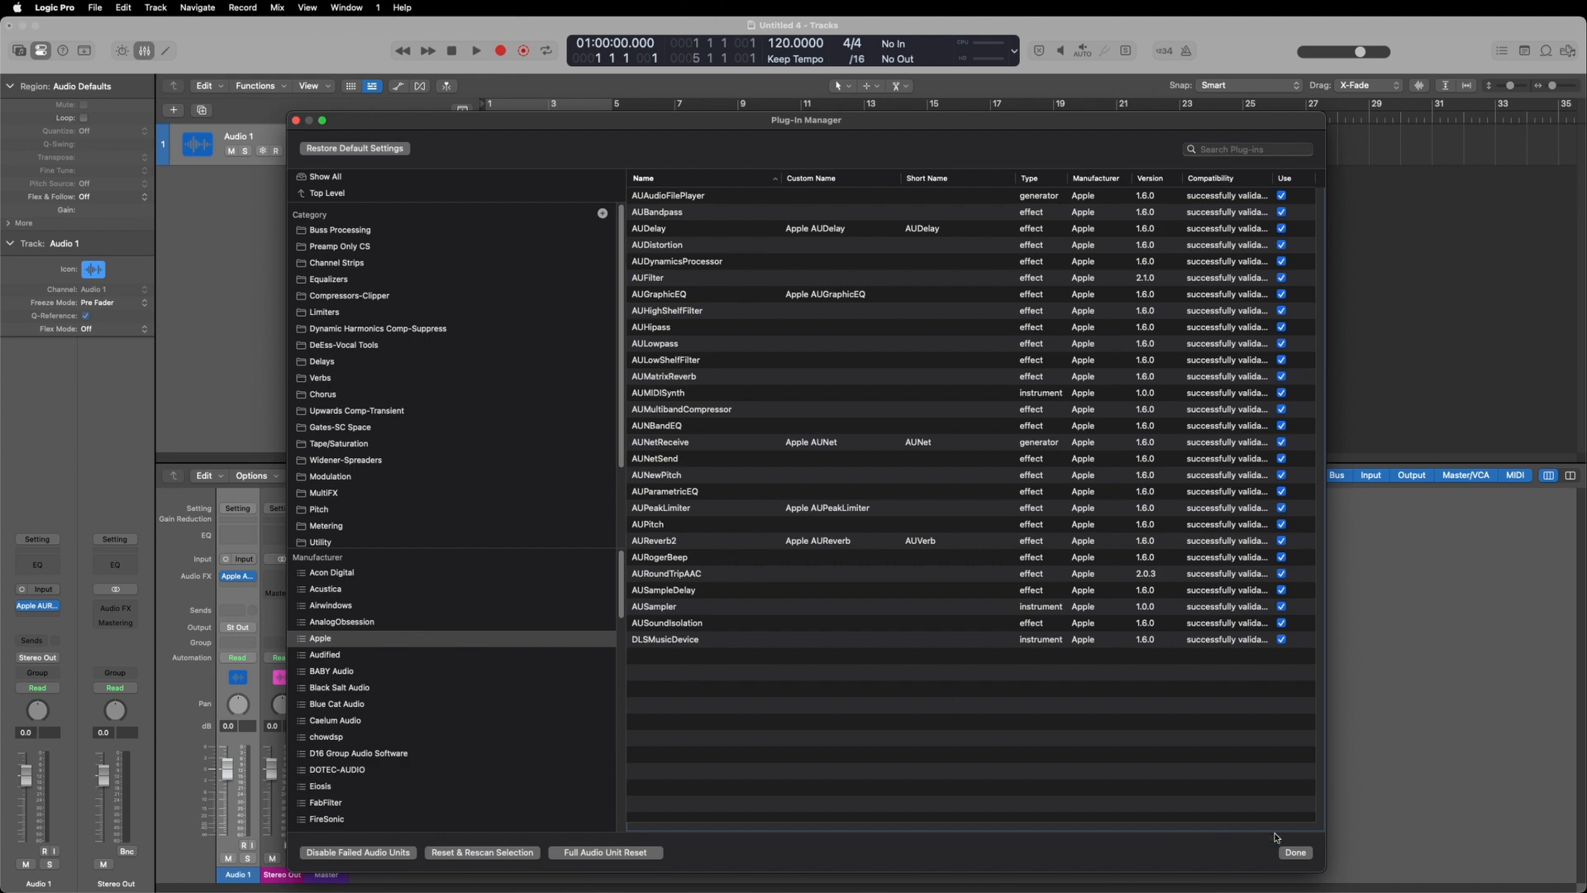
pyautogui.click(1293, 852)
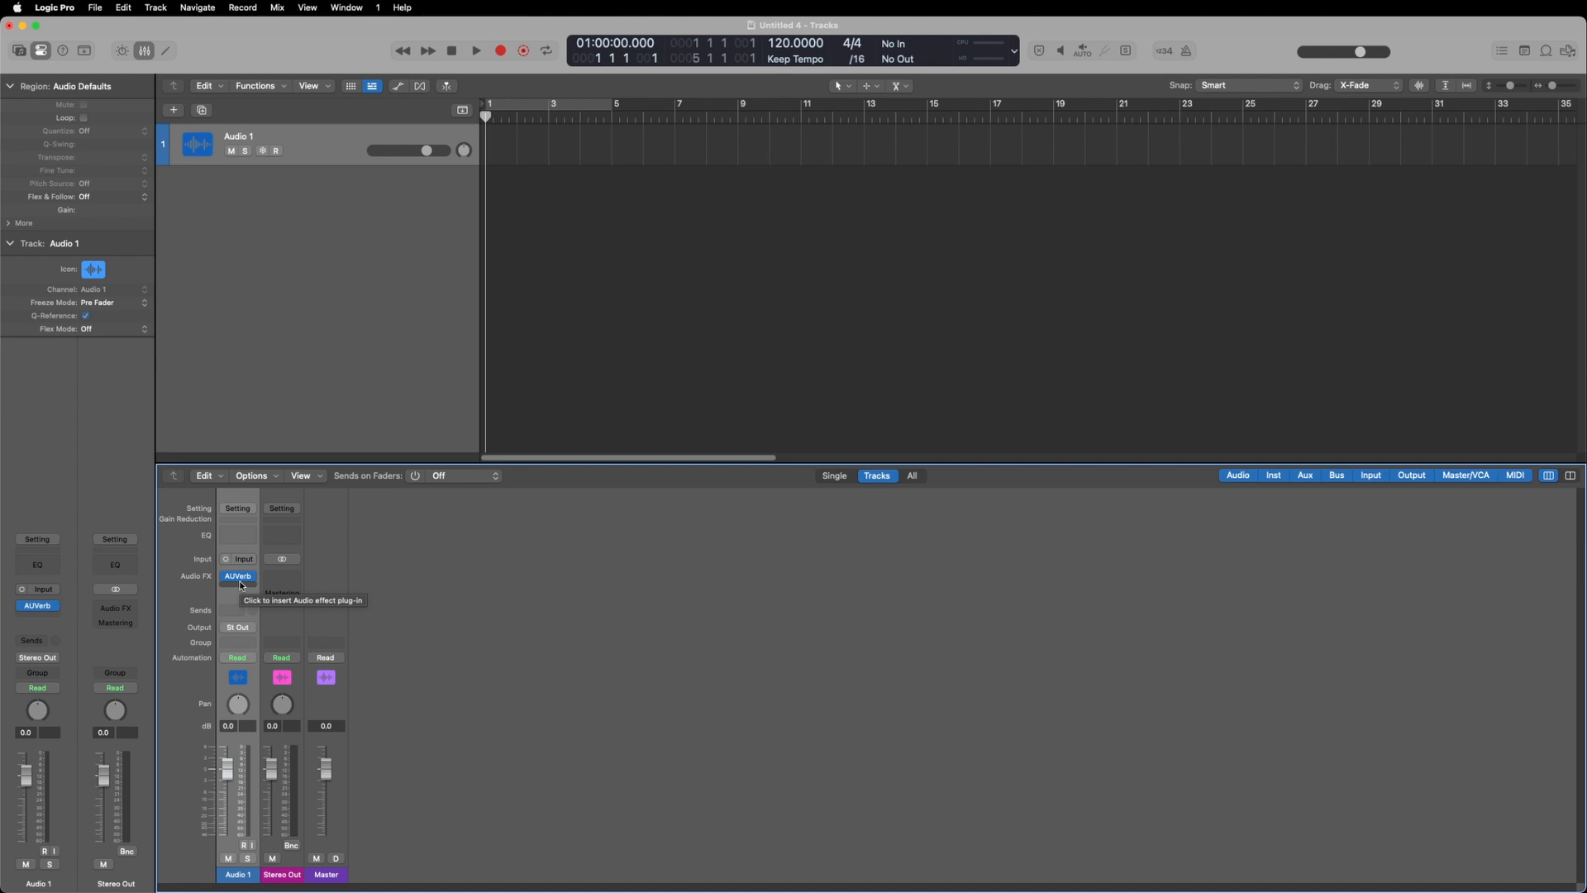
# Check the short-named reverb in Audio 1's effect slot by opening its plug-in window, and close the window again
pyautogui.moveTo(238, 574)
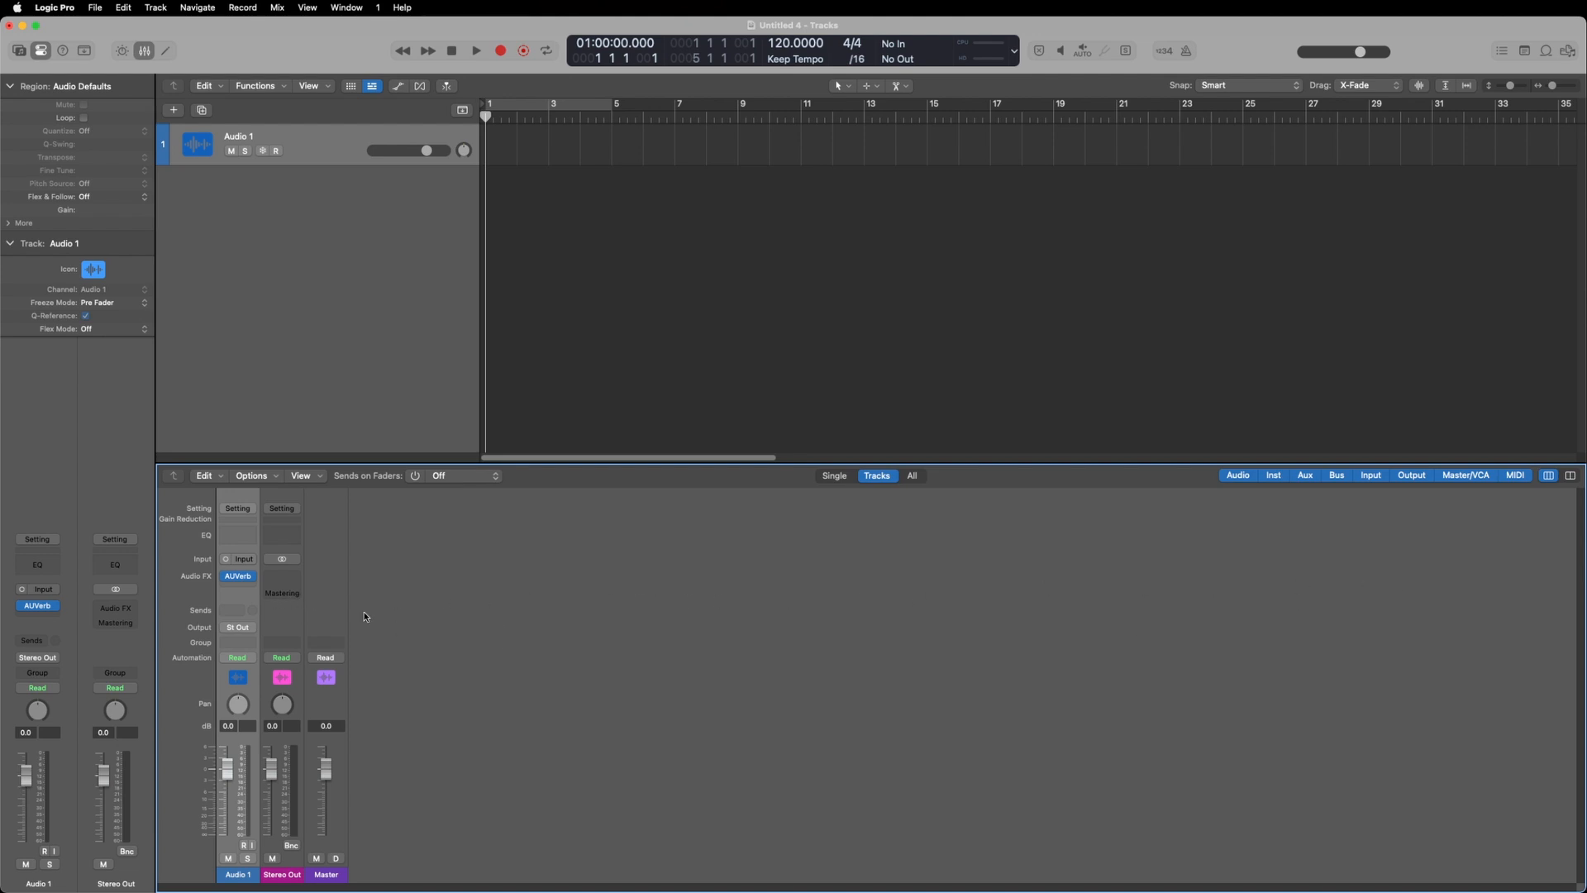
pyautogui.click(238, 581)
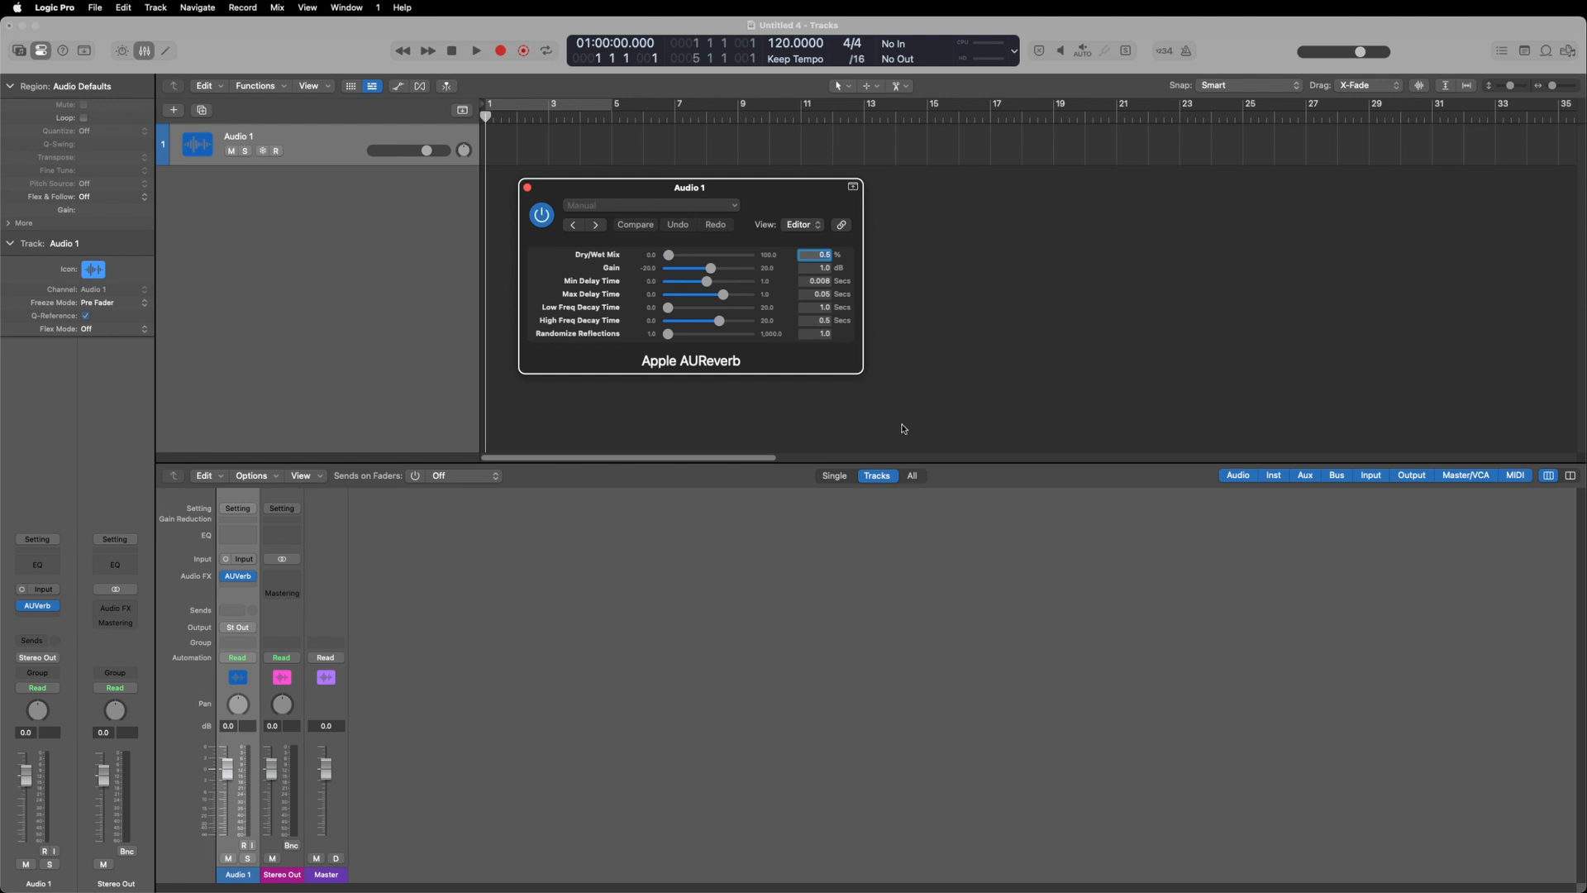
pyautogui.click(527, 190)
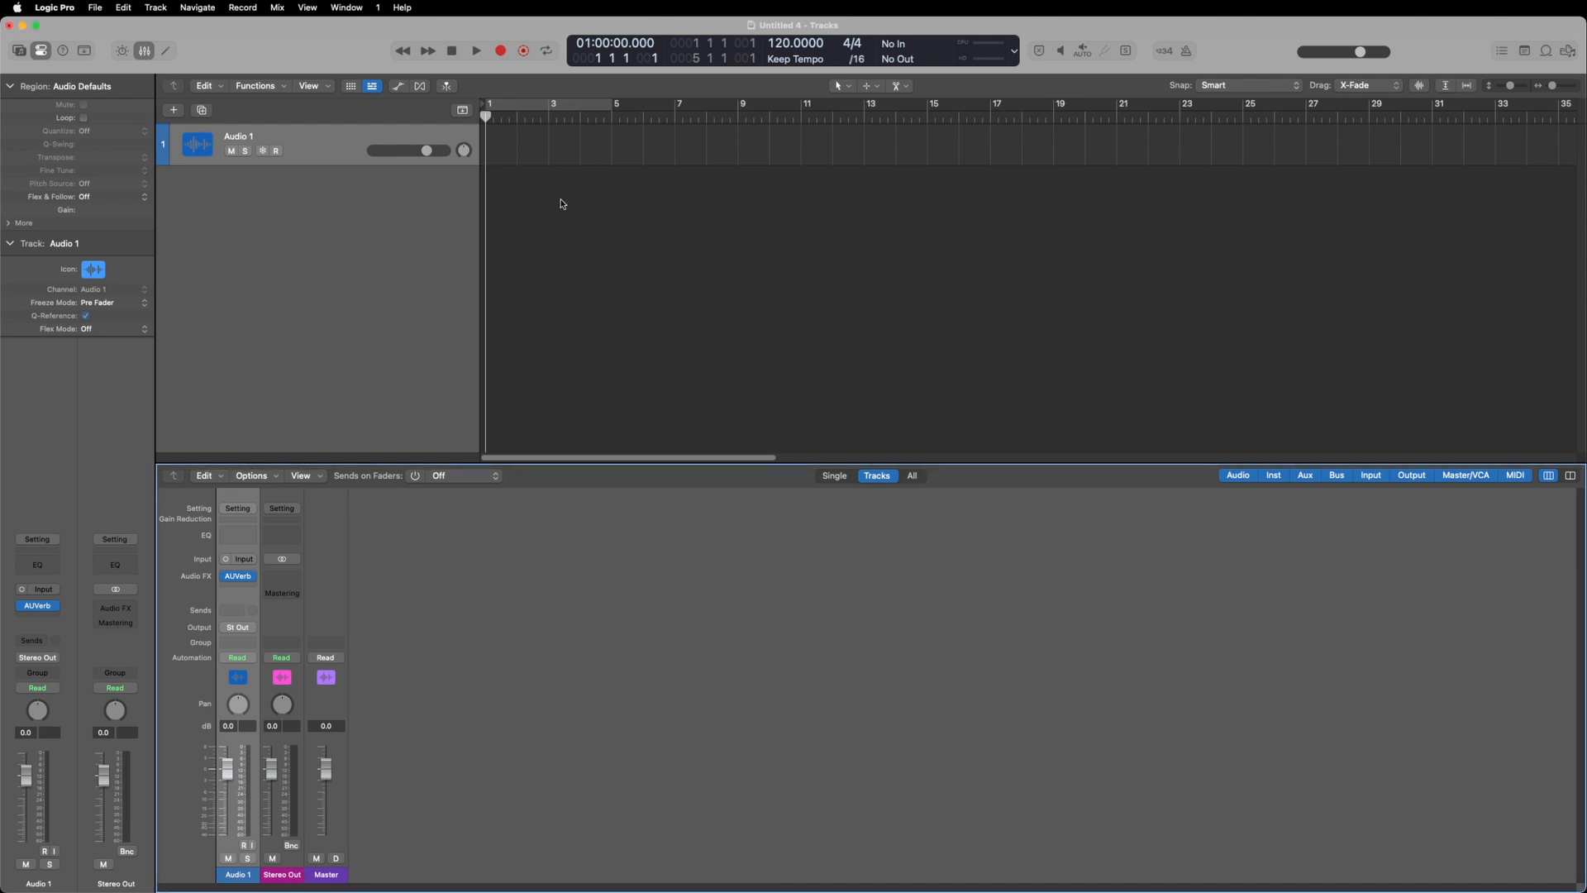
# Reopen the Plug-in Manager and create a new category named "TestFolder"
pyautogui.click(55, 7)
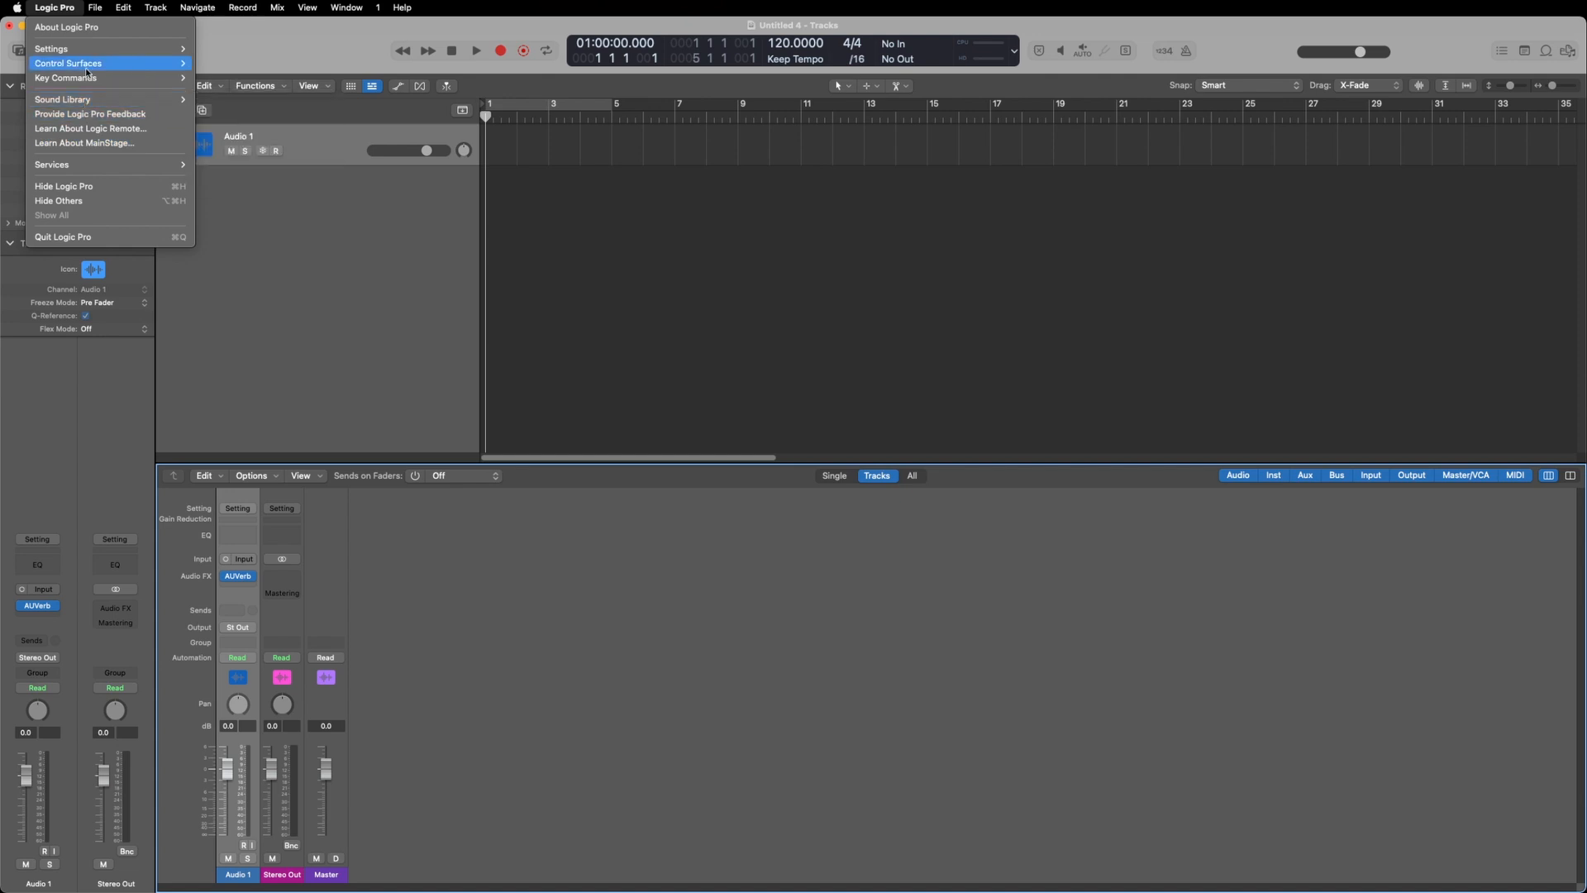
pyautogui.moveTo(149, 49)
pyautogui.click(254, 241)
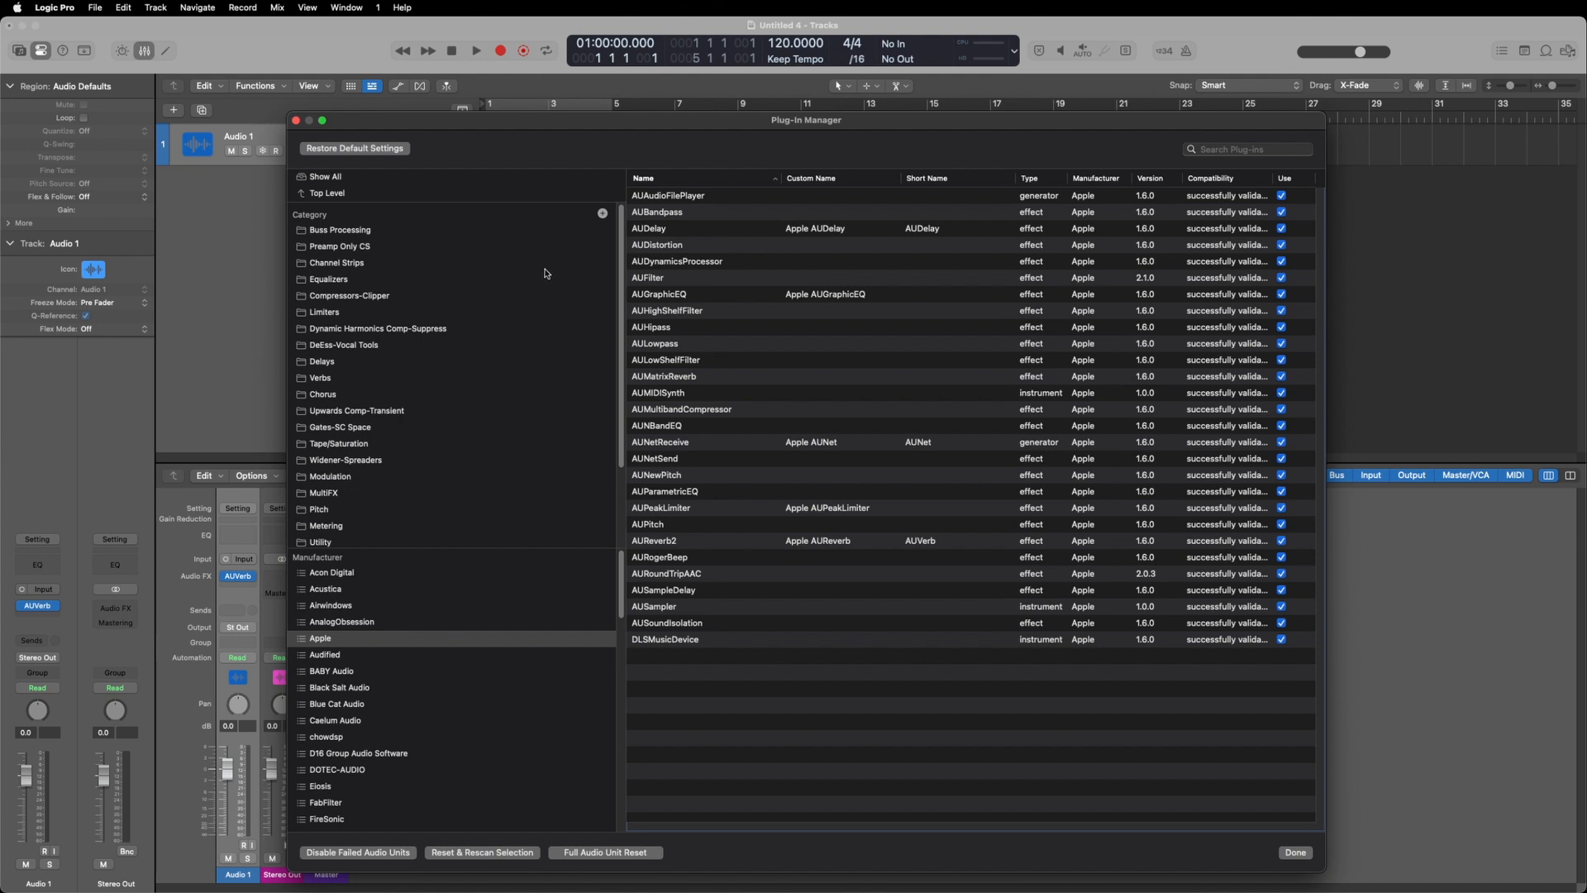
pyautogui.click(602, 215)
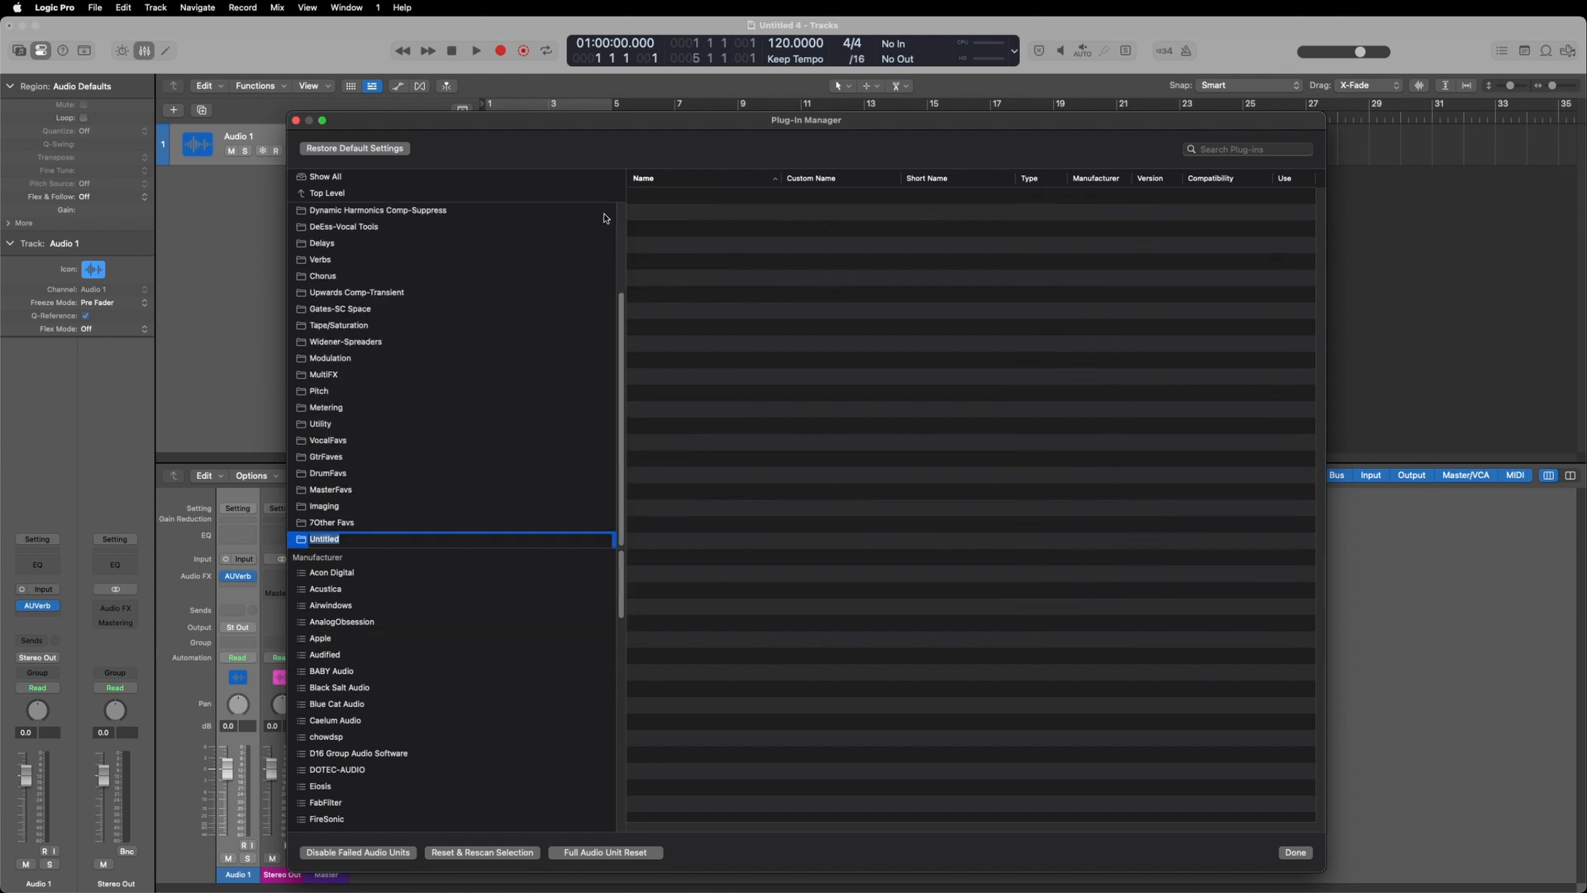
pyautogui.write('TestFolder')
pyautogui.press('Return')
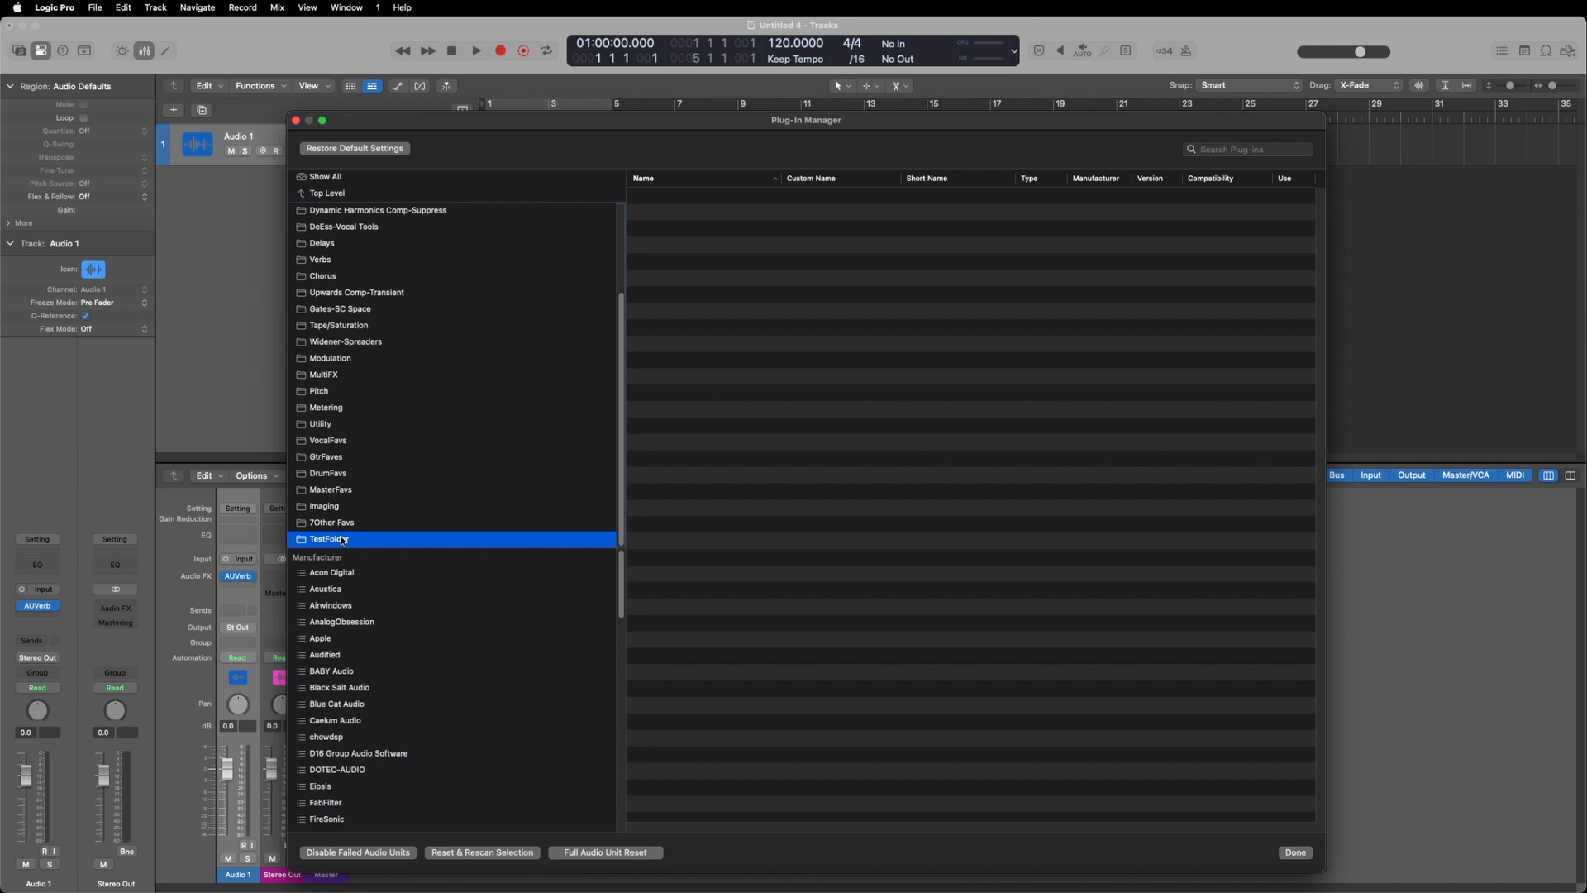
# Move the TestFolder category between Upwards Comp-Transient and Gates-SC Space, and view the contents of TestFolder and Modulation
pyautogui.click(352, 641)
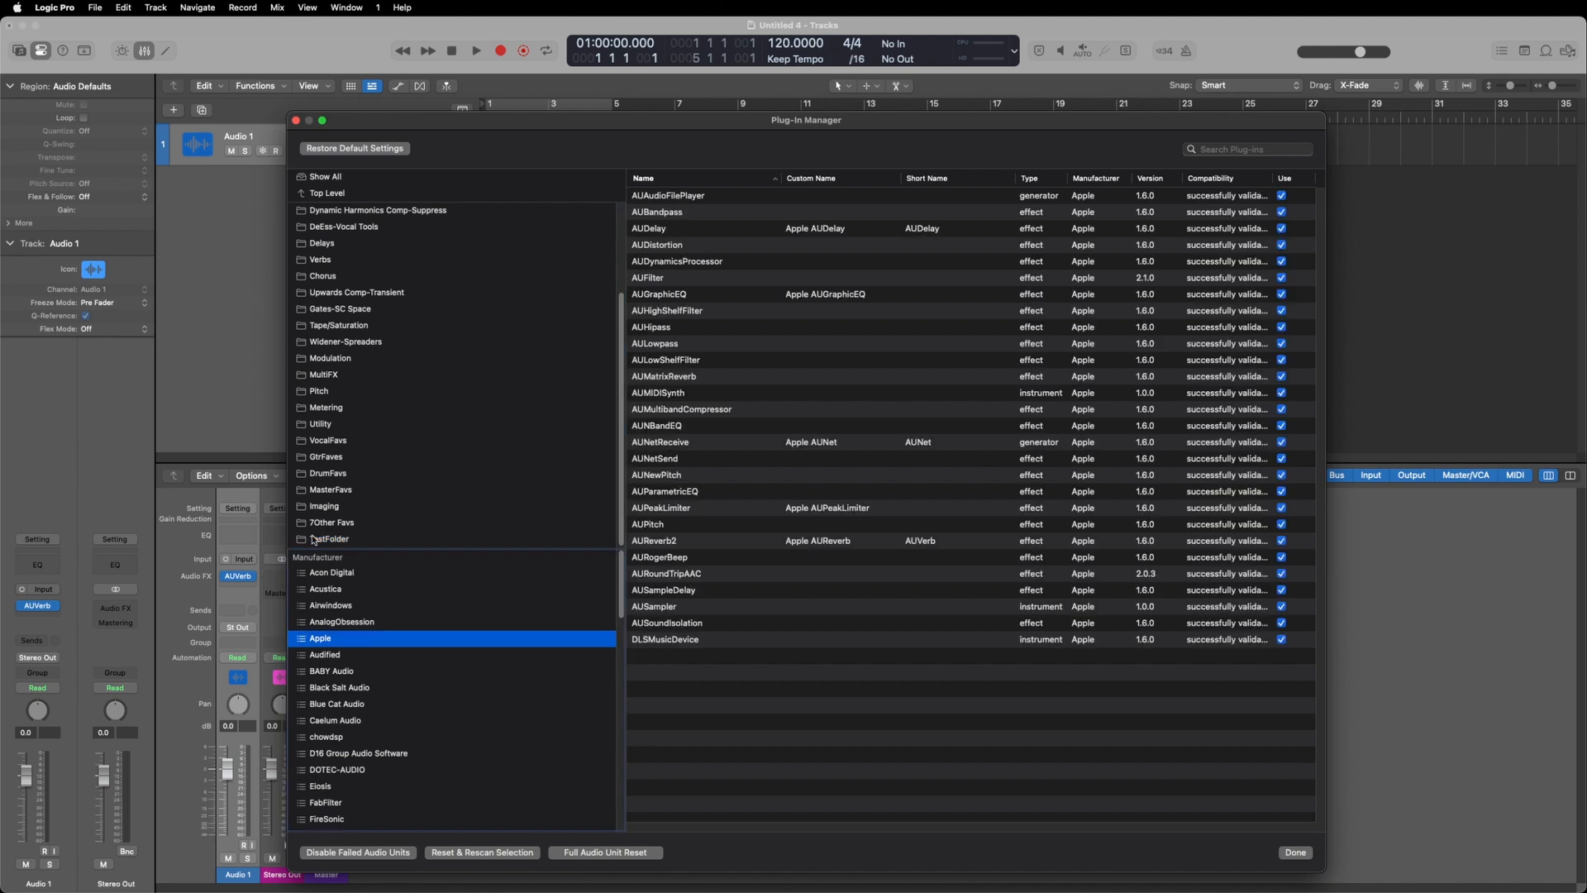
pyautogui.moveTo(314, 541); pyautogui.dragTo(341, 382)
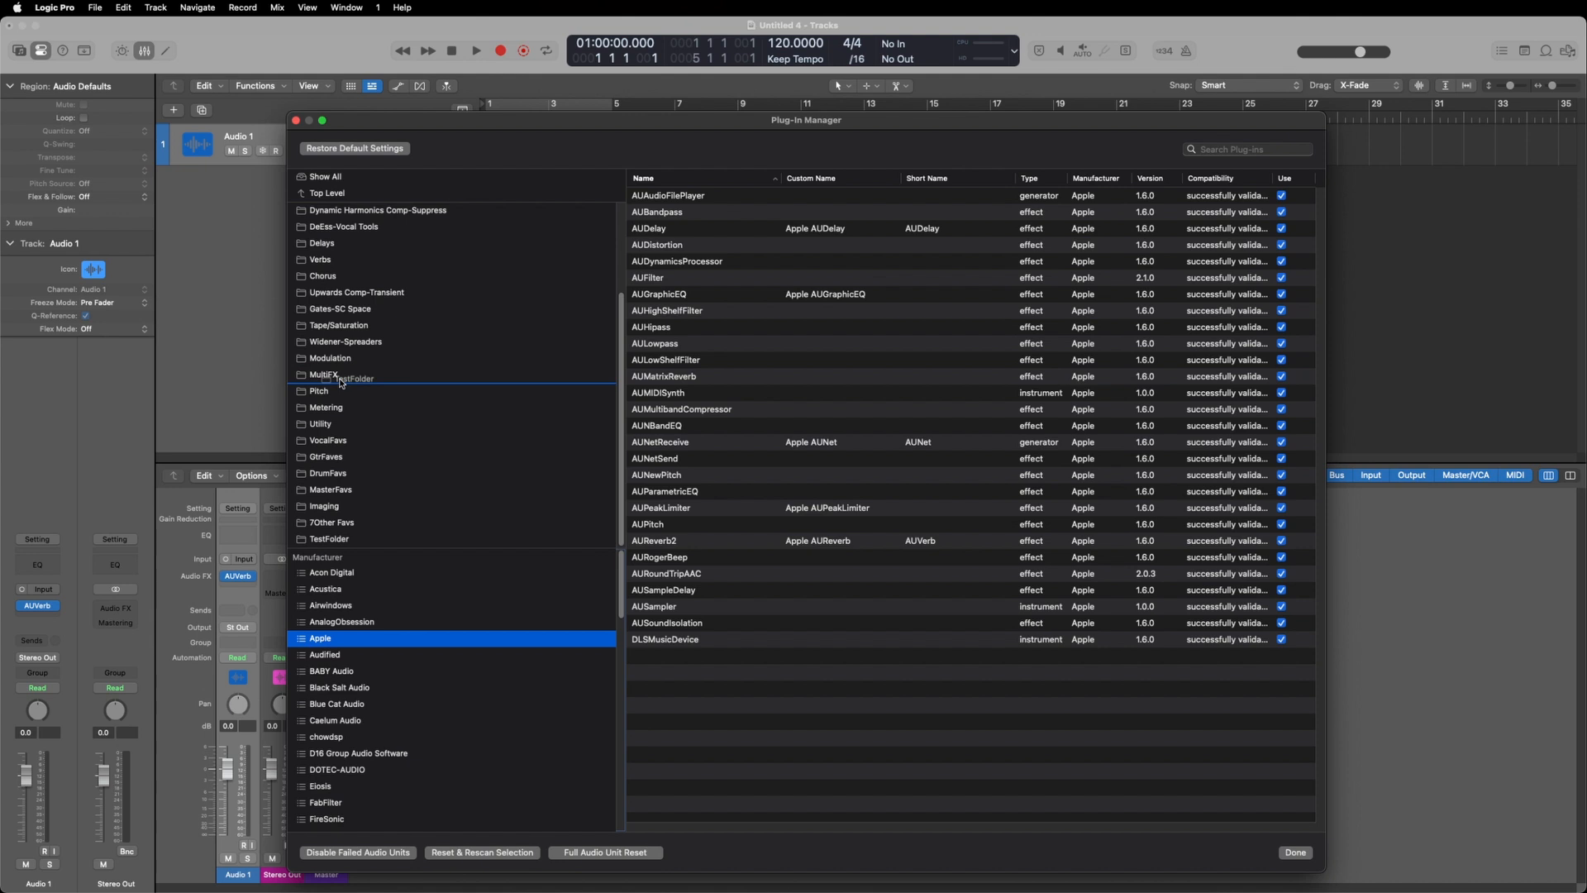
pyautogui.moveTo(341, 382); pyautogui.dragTo(348, 304)
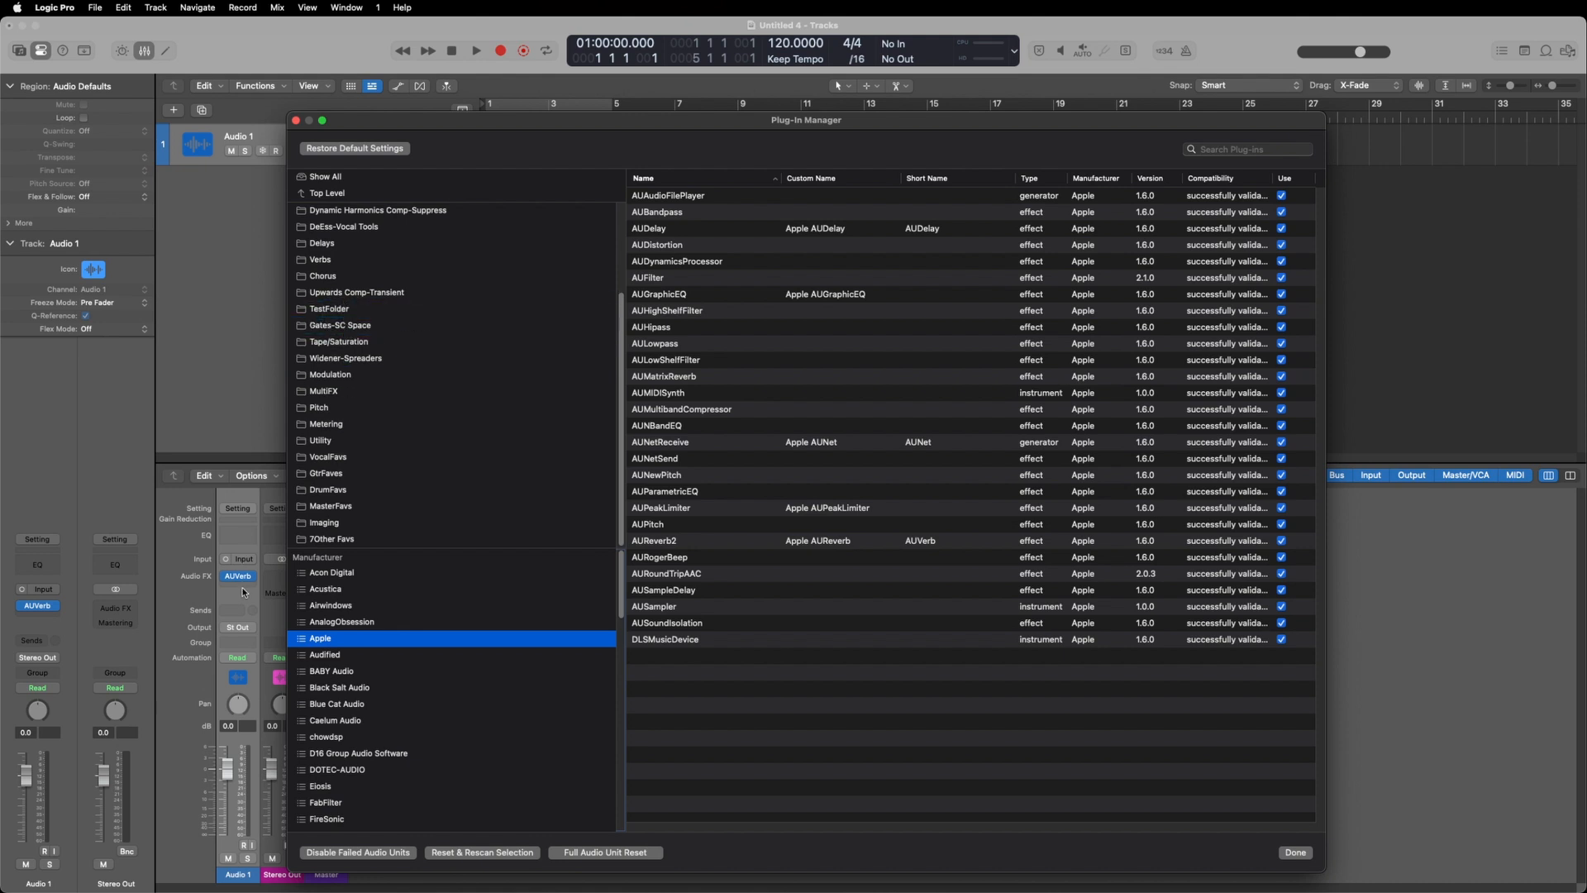
pyautogui.click(336, 311)
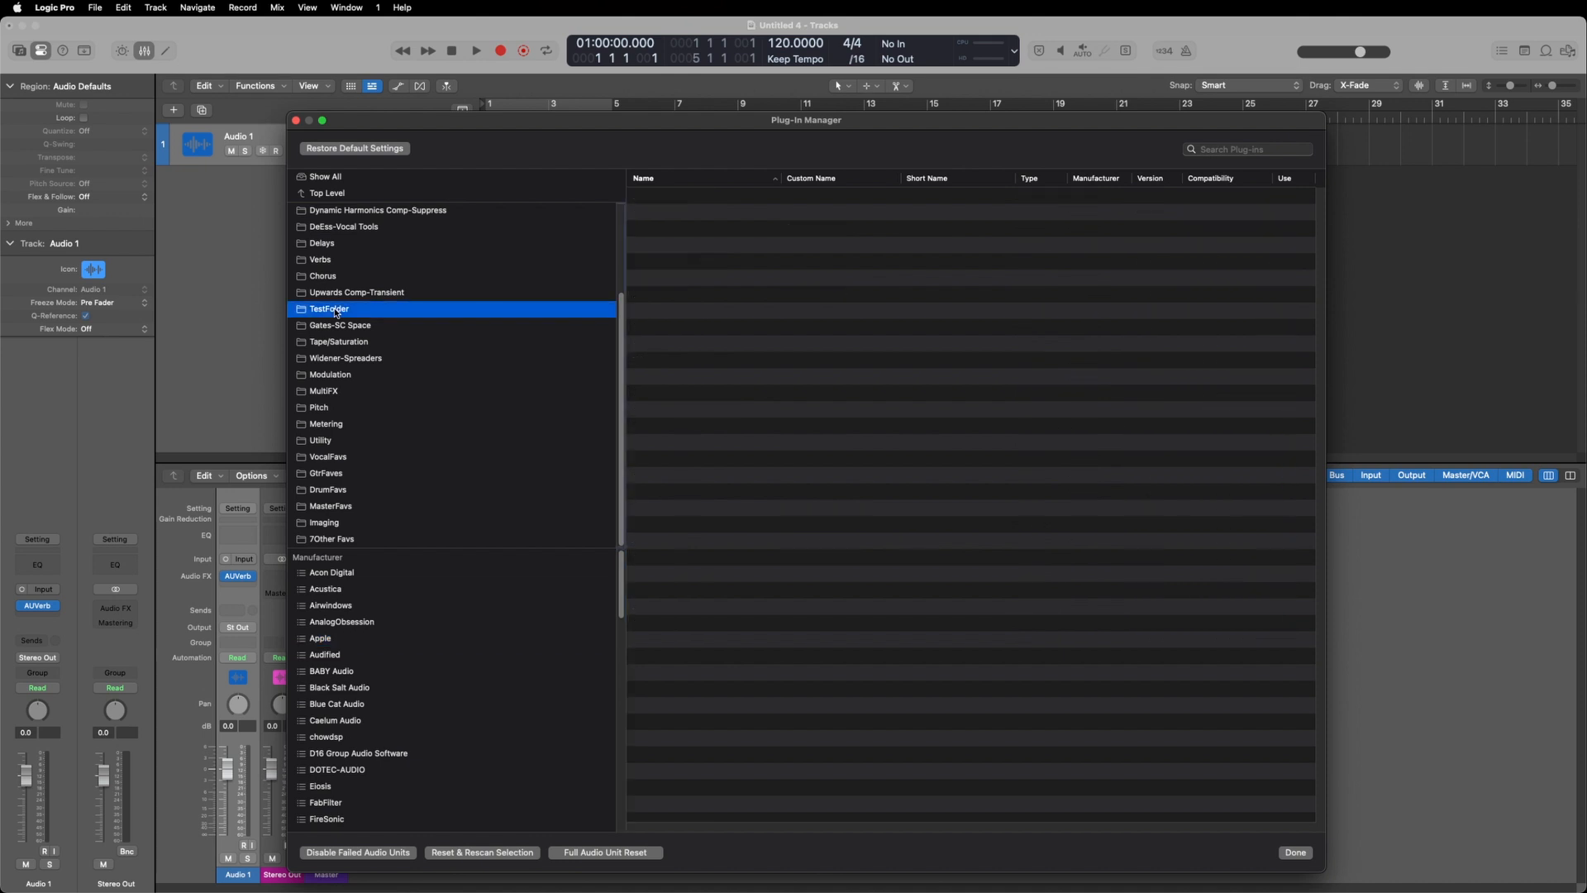
pyautogui.click(337, 373)
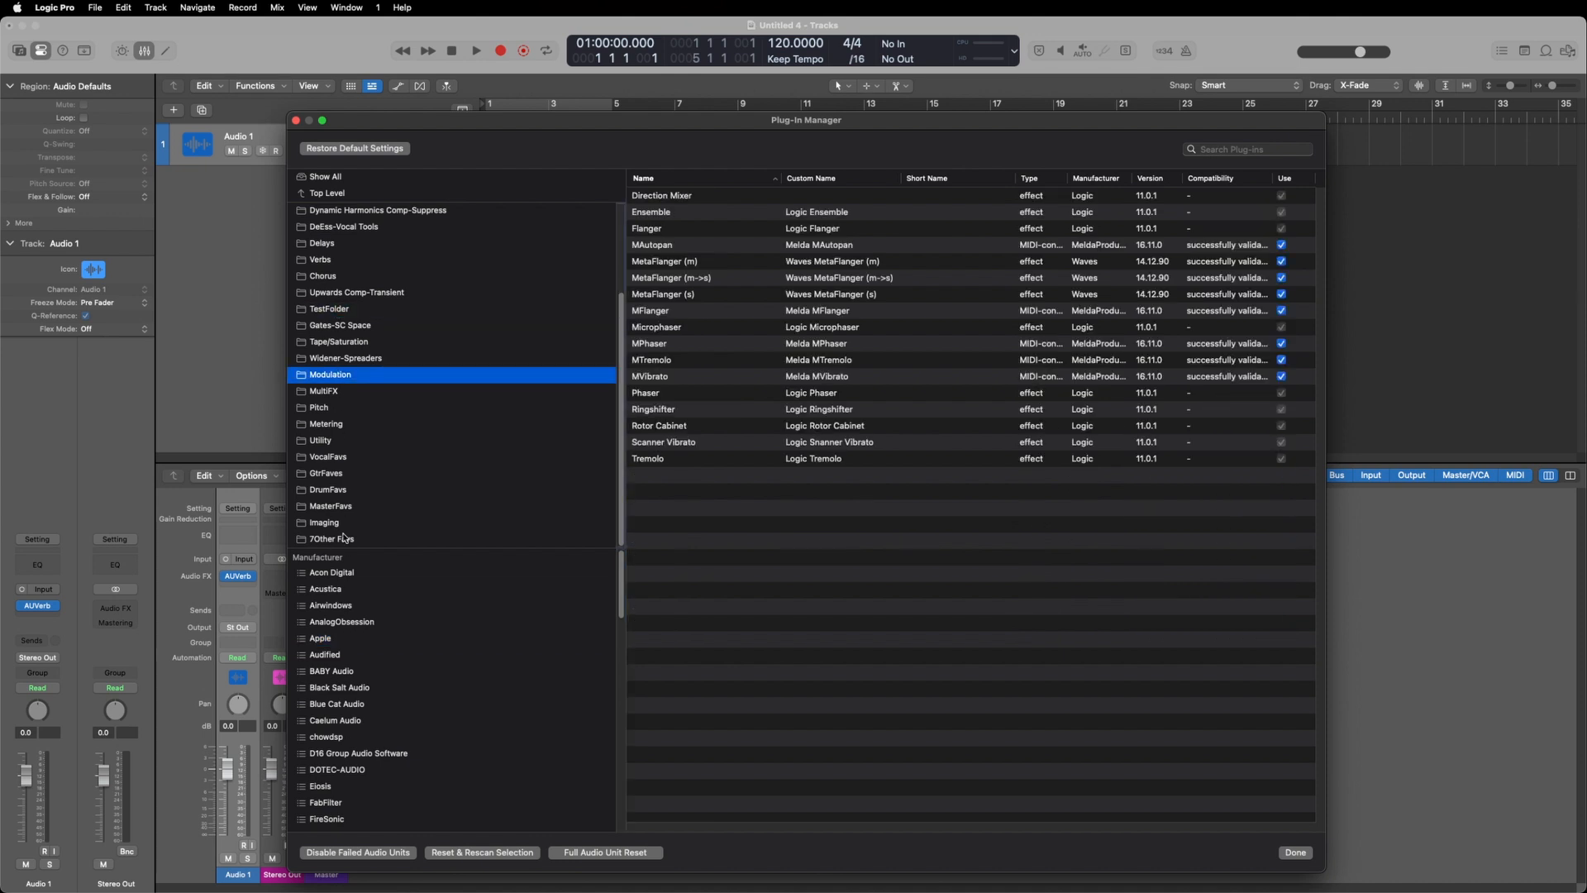
# Add Apple's AUGraphicEQ and AUDelay plug-ins to the TestFolder category and show that category's contents
pyautogui.click(332, 642)
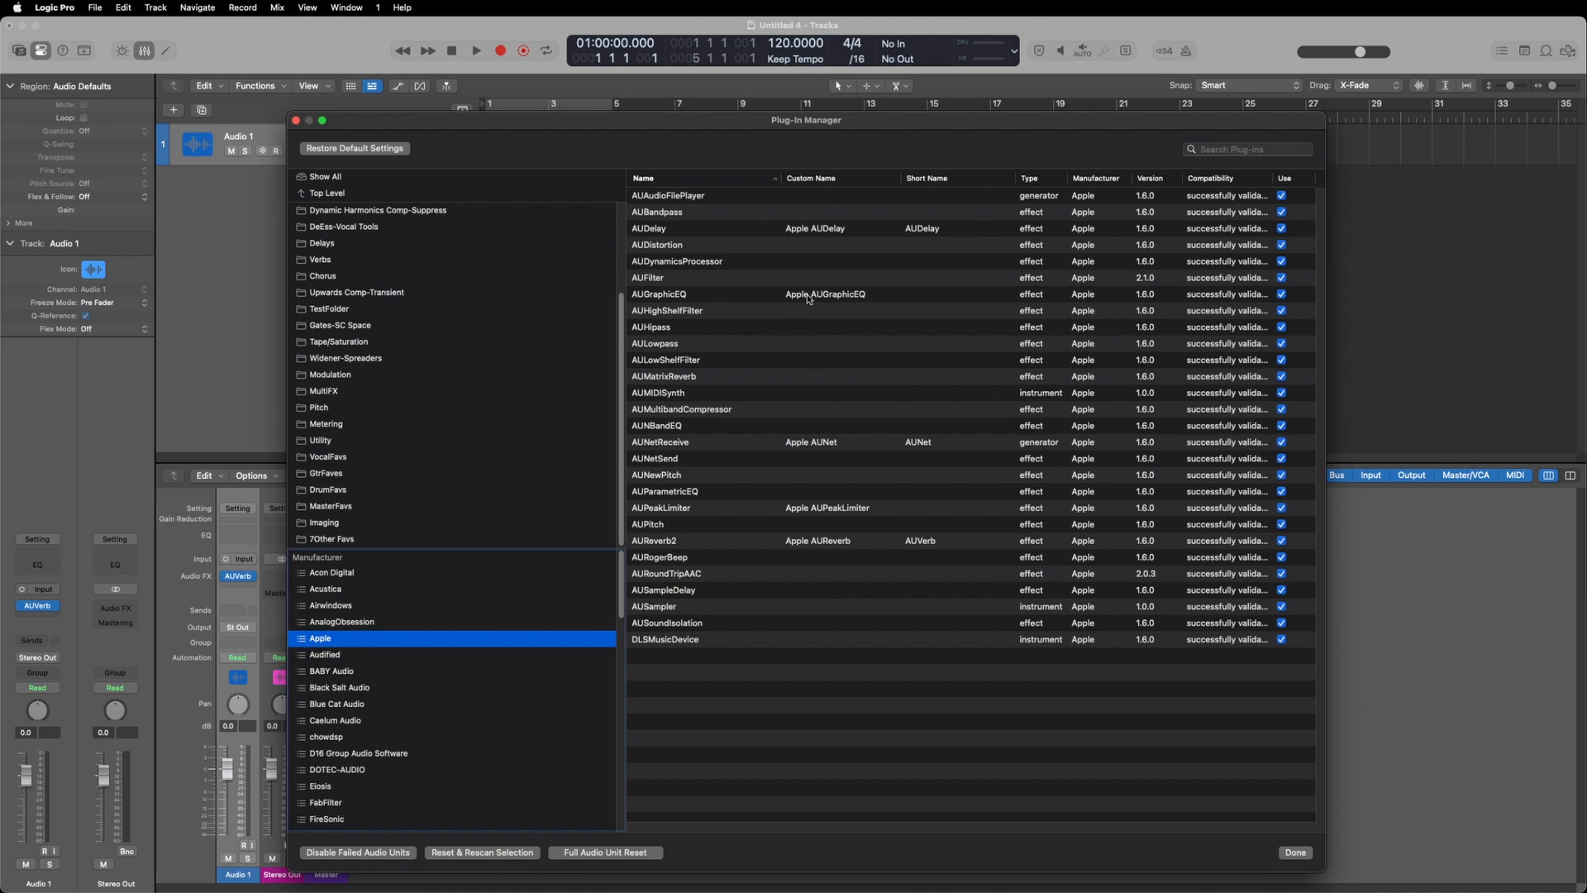
pyautogui.moveTo(808, 299); pyautogui.dragTo(444, 312)
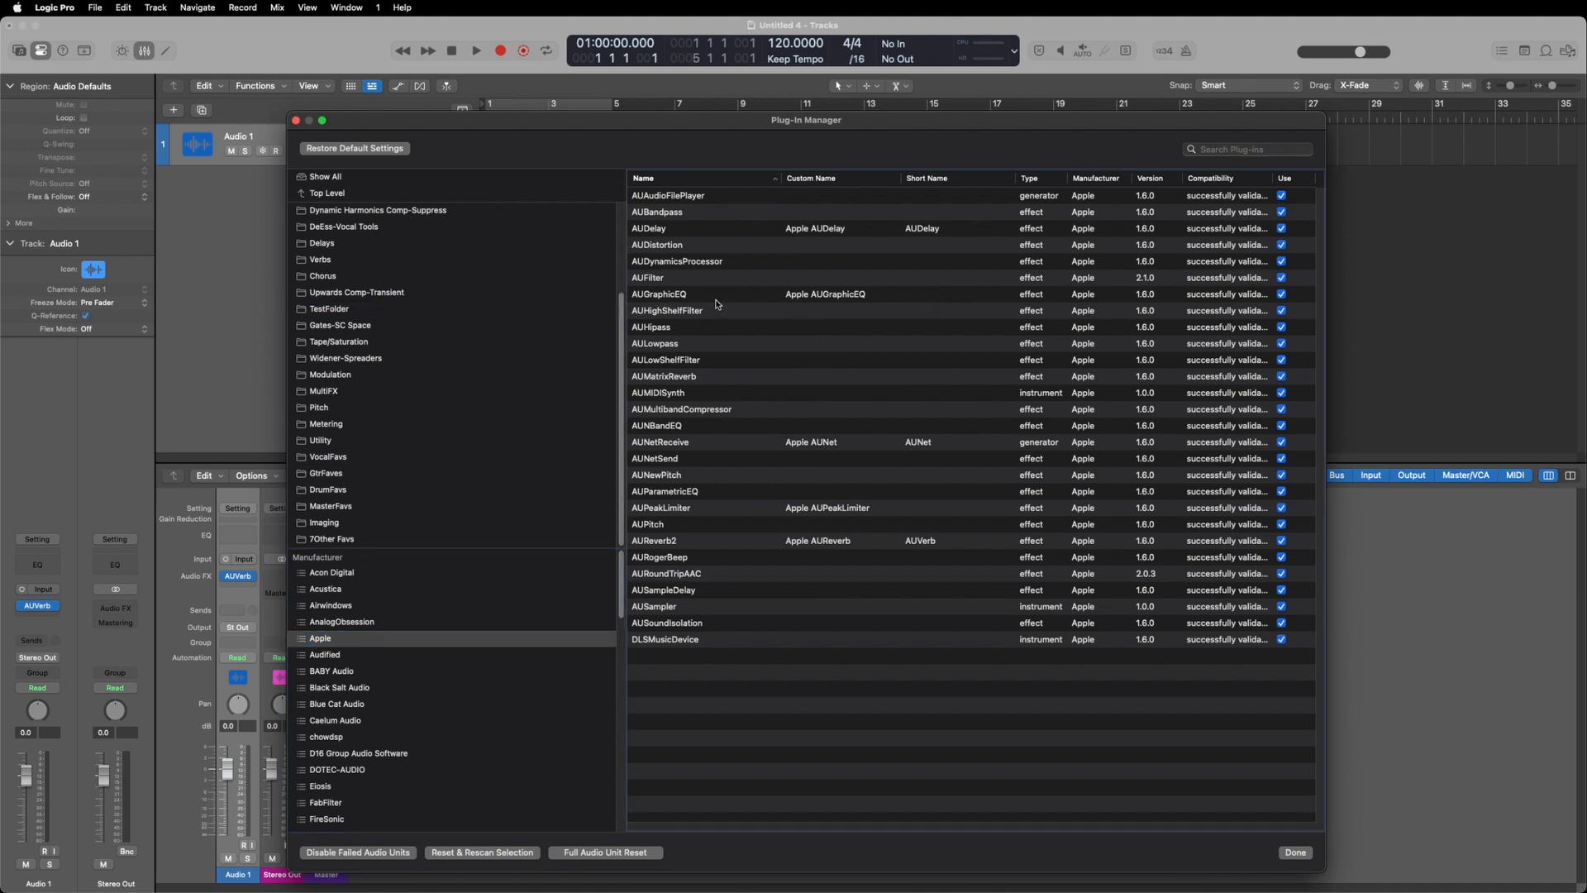
pyautogui.moveTo(669, 299); pyautogui.dragTo(376, 312)
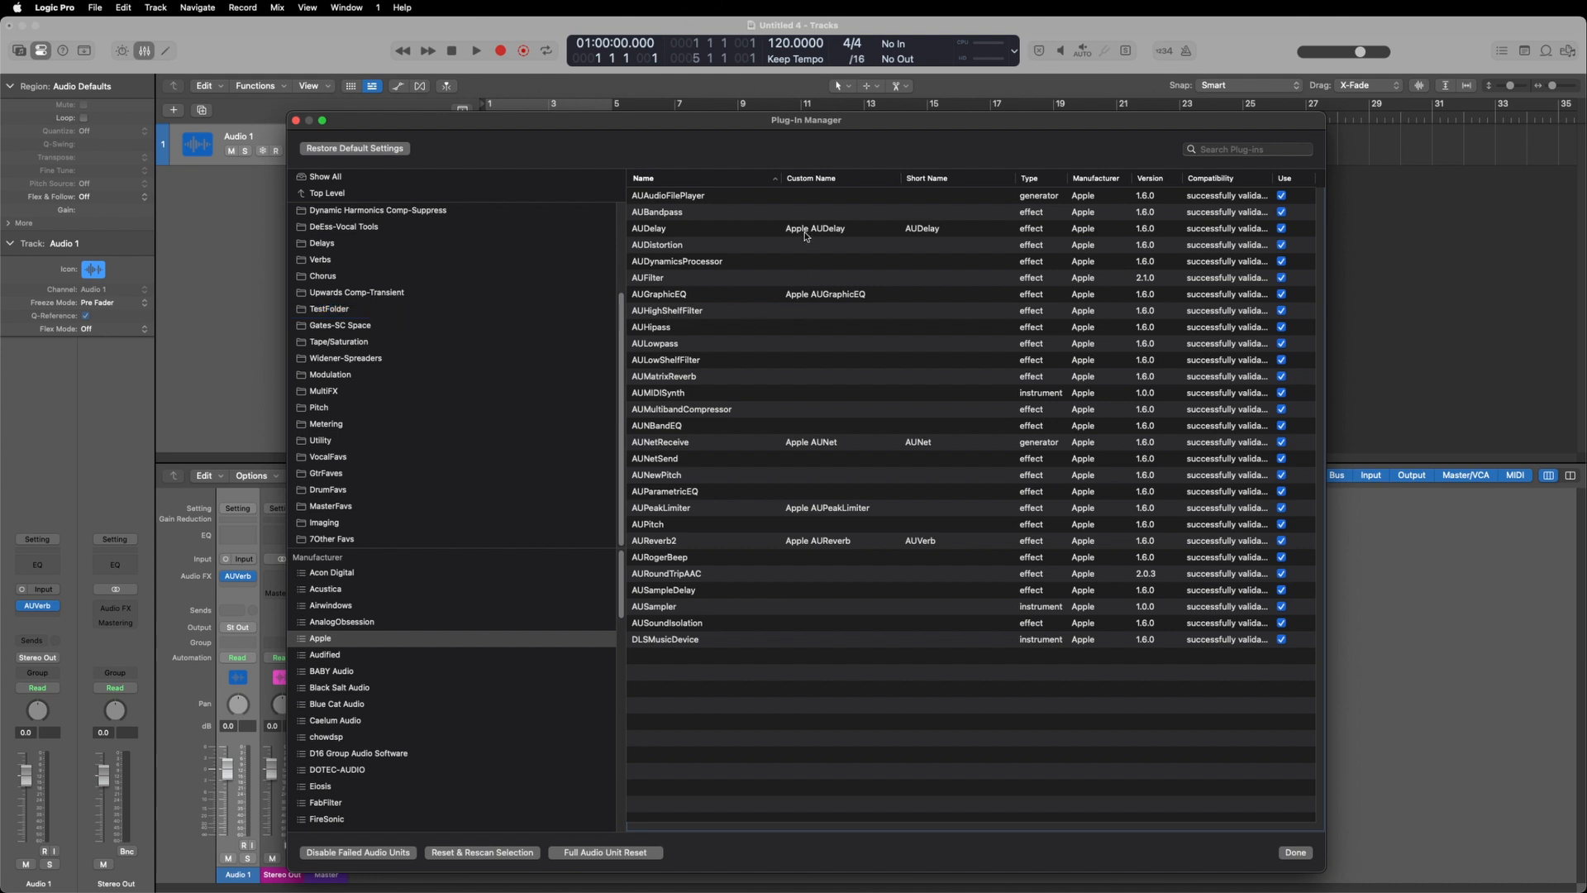
pyautogui.moveTo(807, 232); pyautogui.dragTo(450, 312)
pyautogui.click(325, 311)
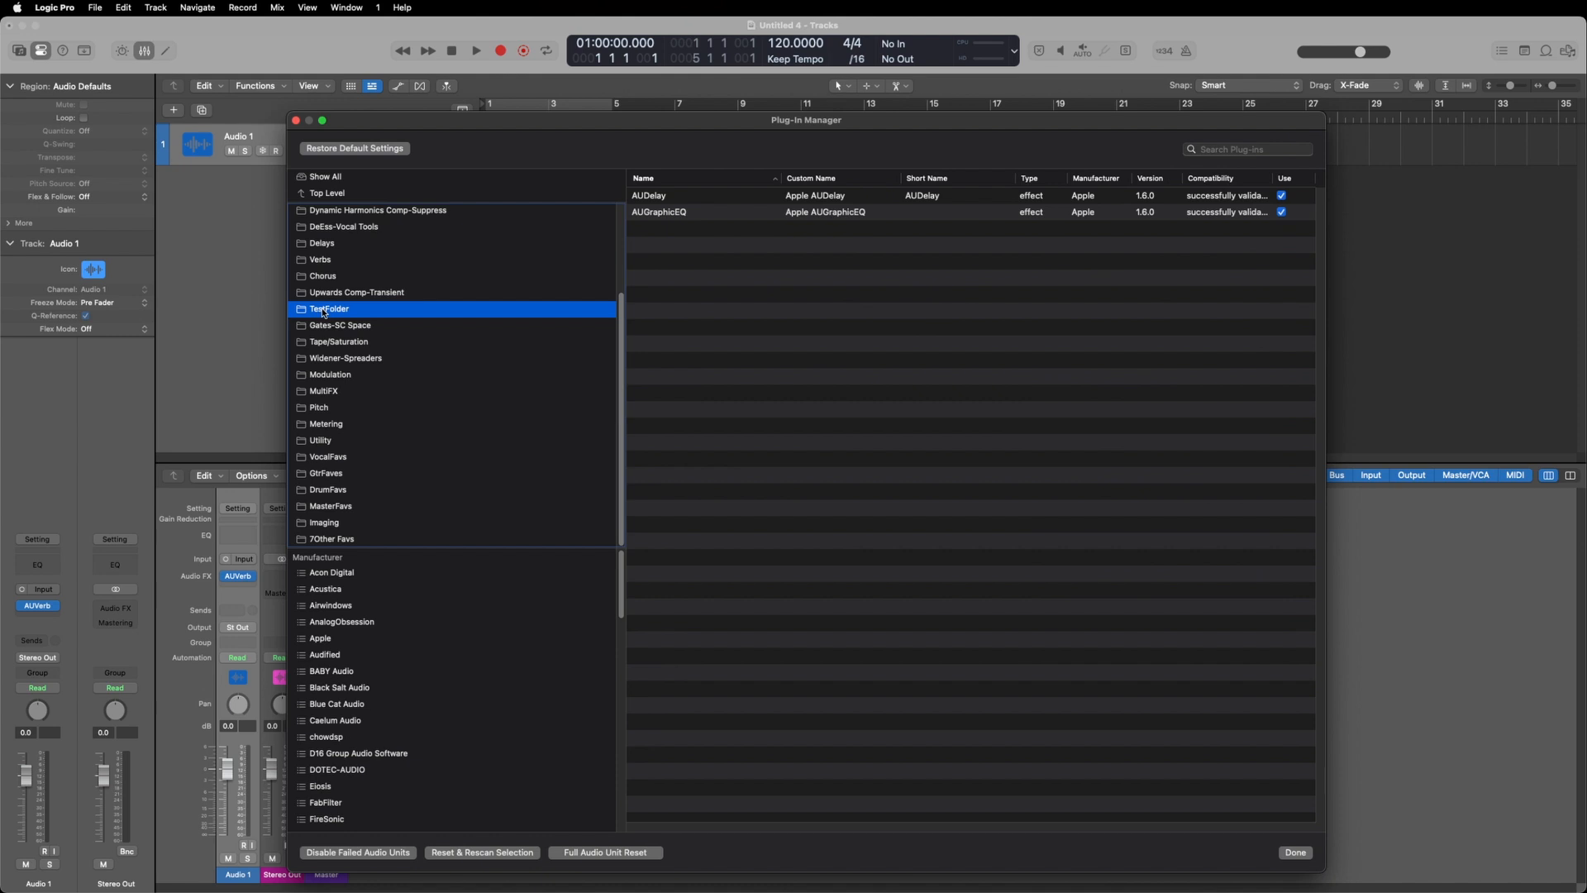
# Add Apple's AUPeakLimiter plug-in to the TestFolder category and display the category's plug-in list
pyautogui.click(333, 641)
pyautogui.click(814, 506)
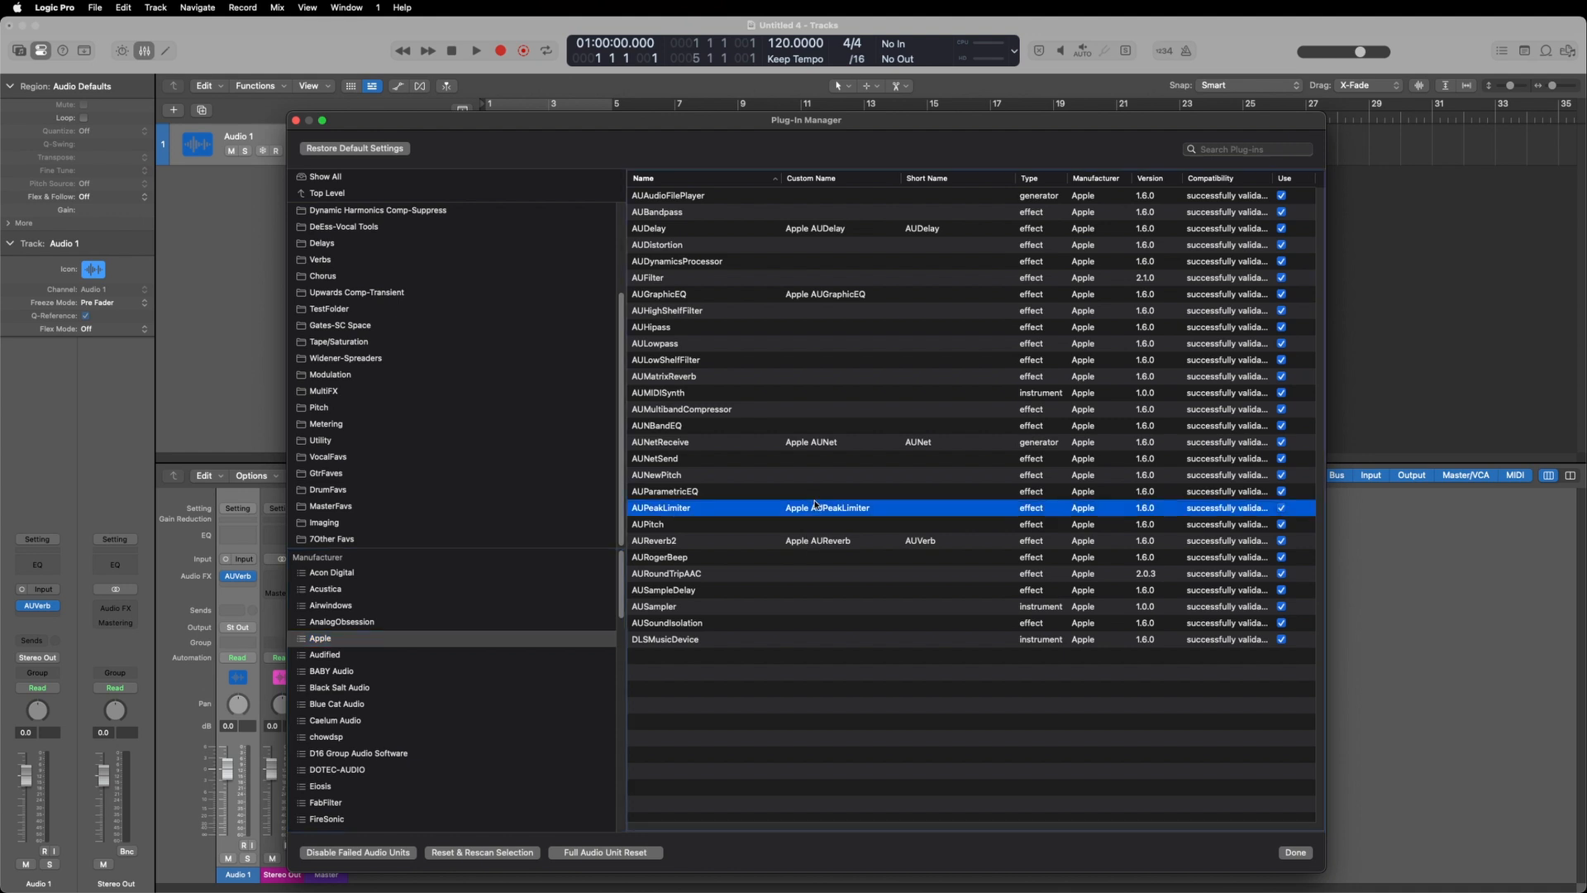
pyautogui.click(809, 545)
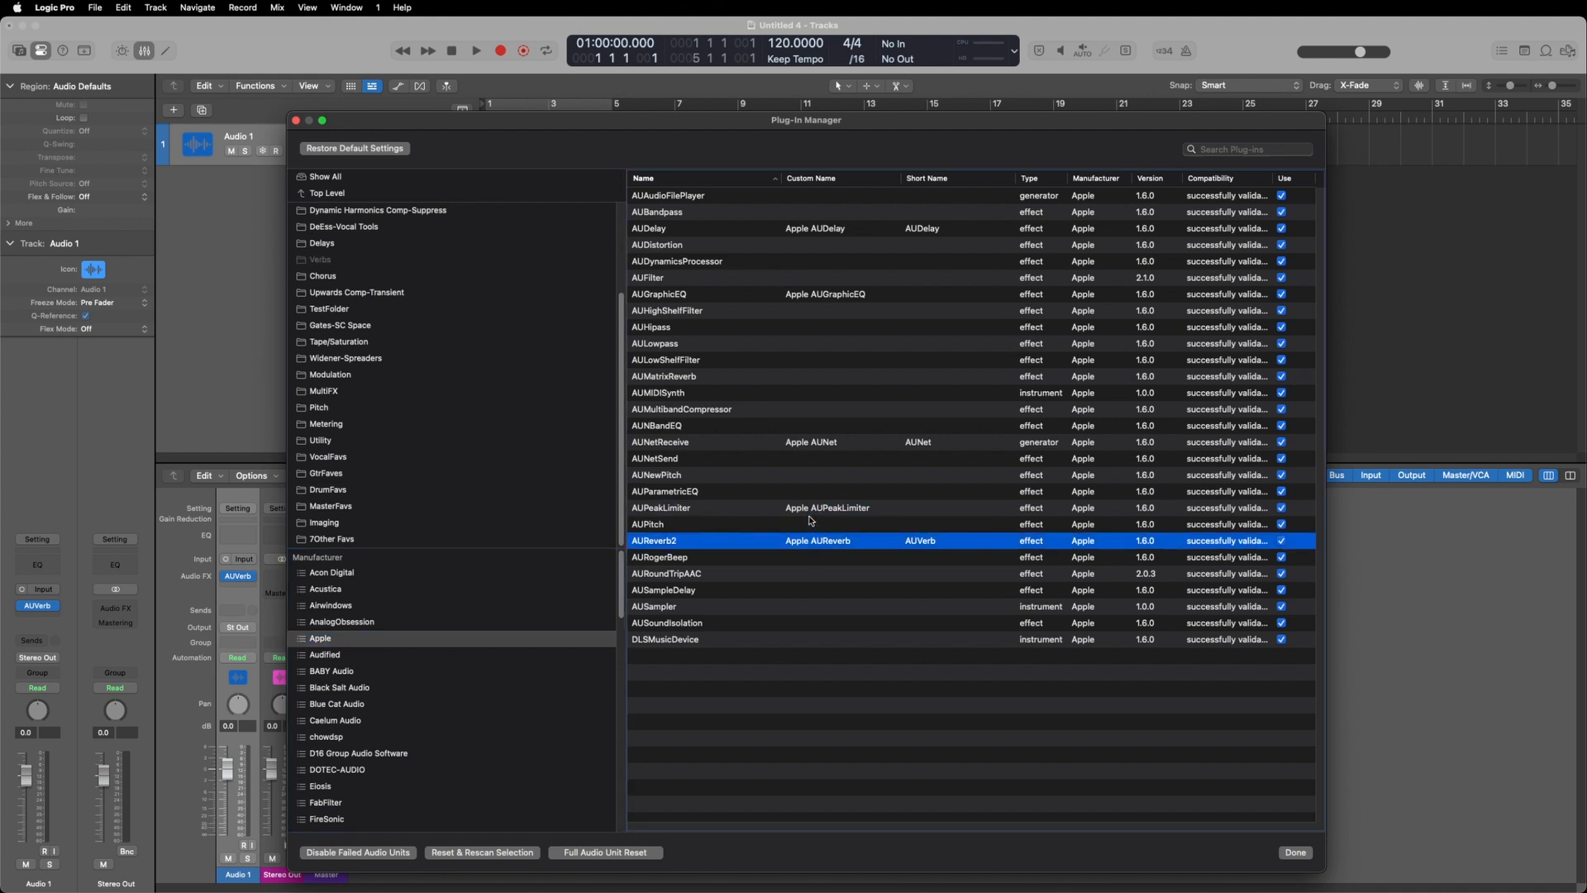
pyautogui.click(810, 514)
pyautogui.moveTo(811, 513); pyautogui.dragTo(462, 305)
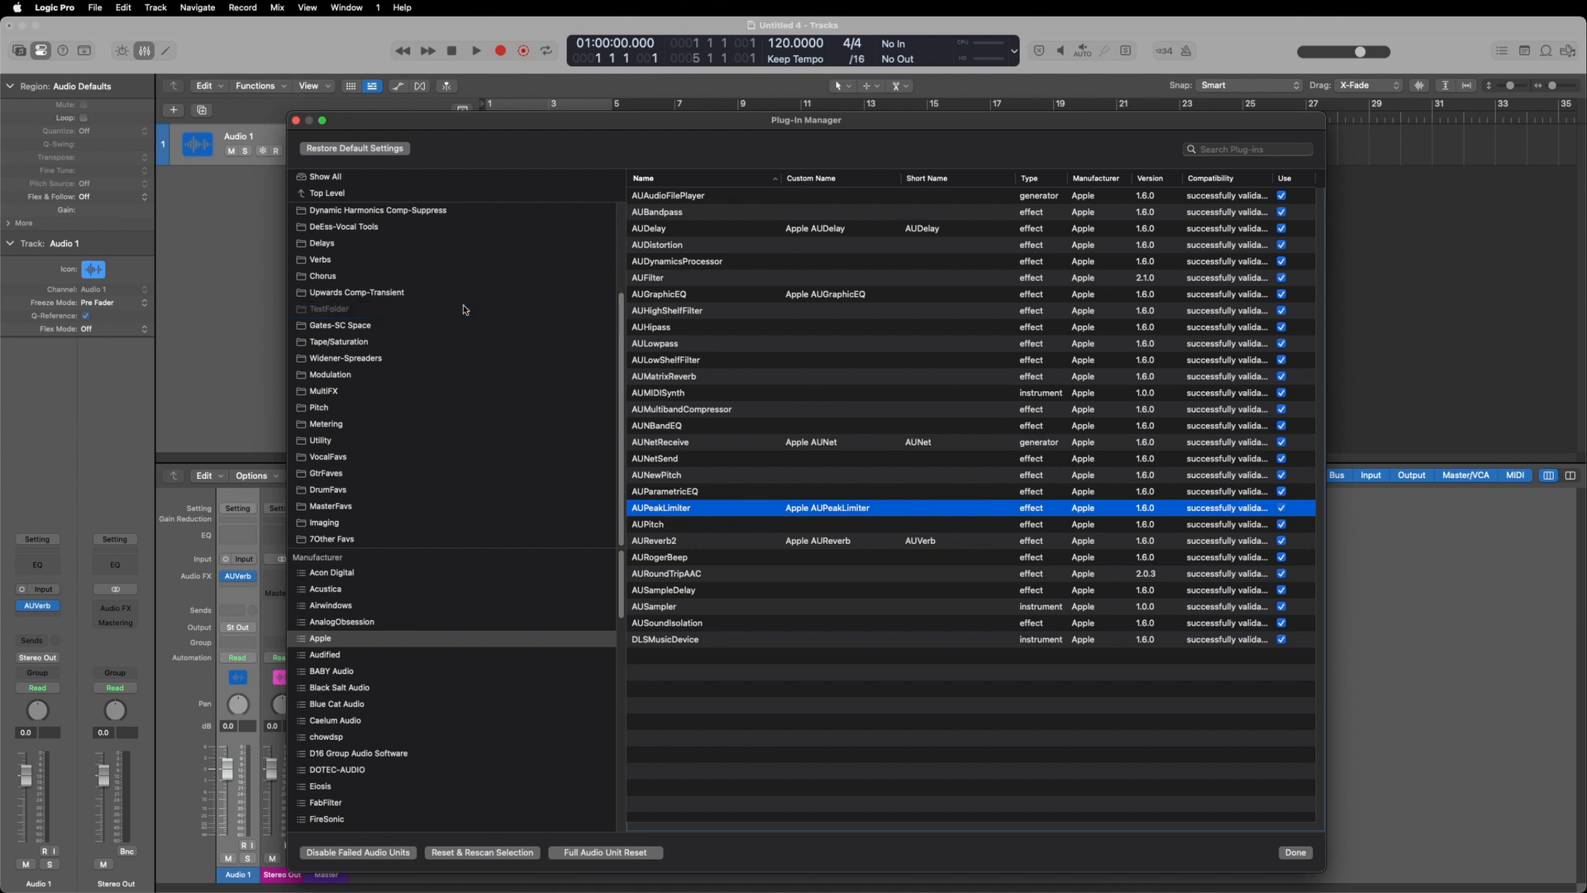
pyautogui.click(324, 310)
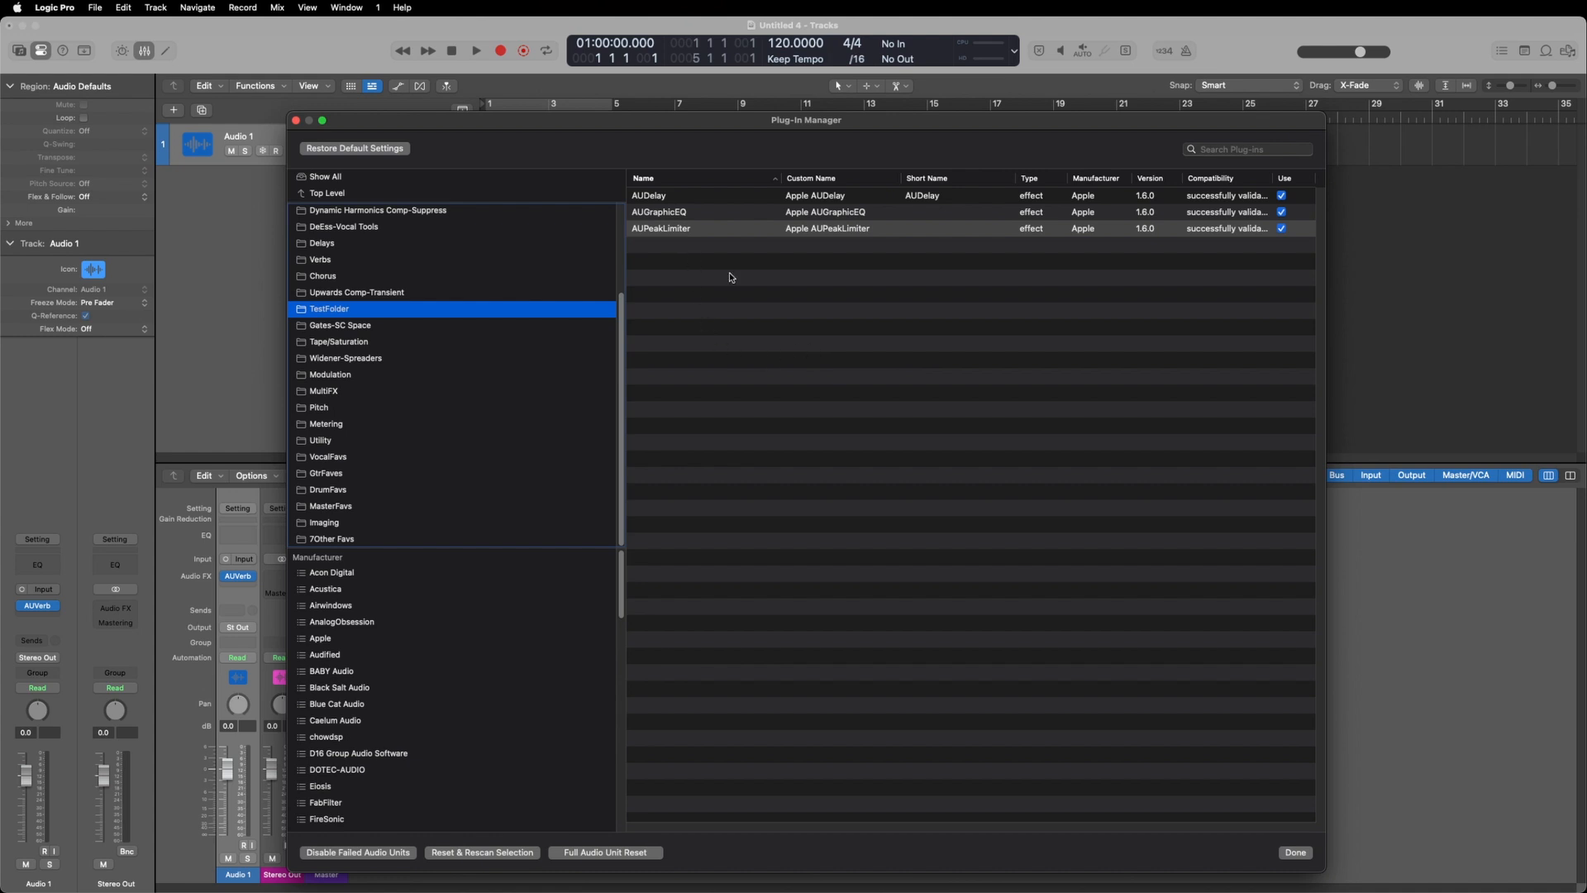
pyautogui.click(670, 231)
pyautogui.rightClick(671, 231)
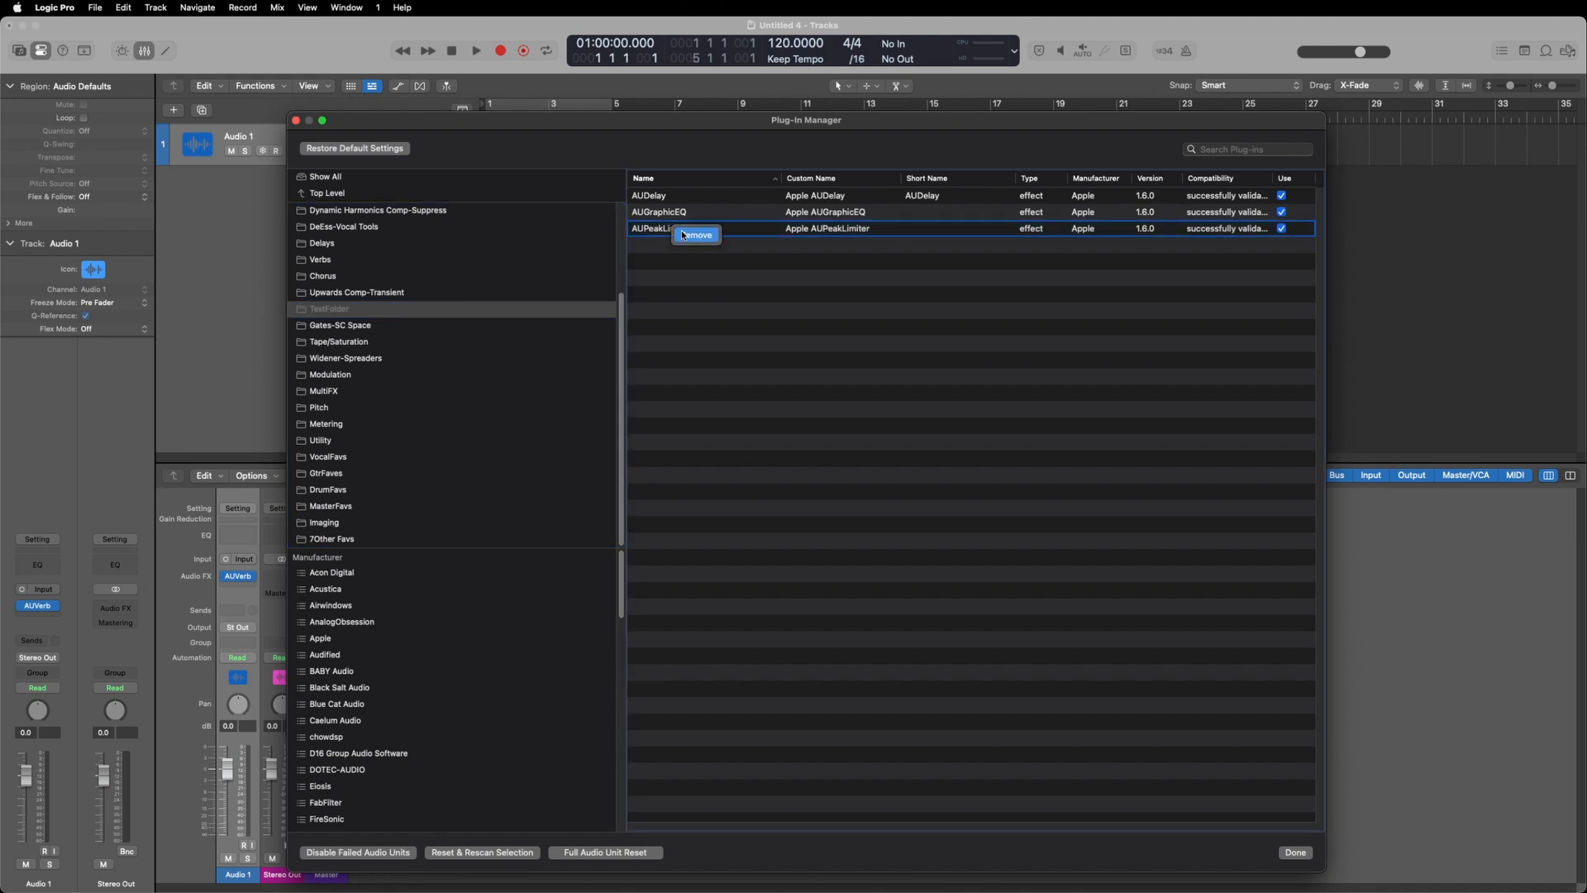
pyautogui.click(711, 292)
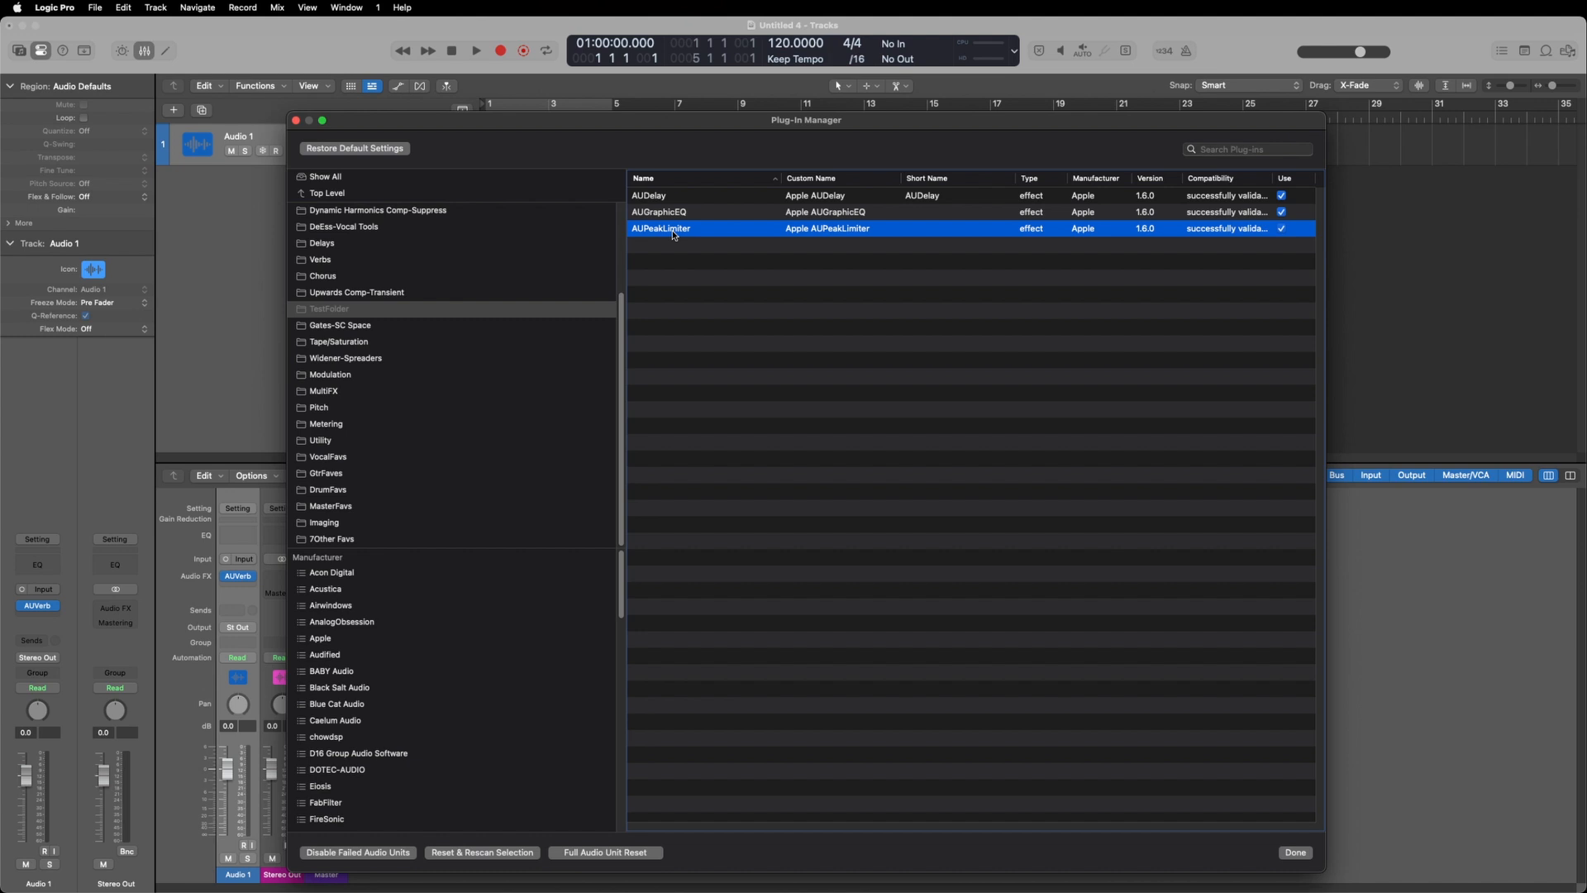
# Add AUPeakLimiter from TestFolder to the Limiters category as well, and remove it from Limiters again
pyautogui.scroll(5, 528, 265)
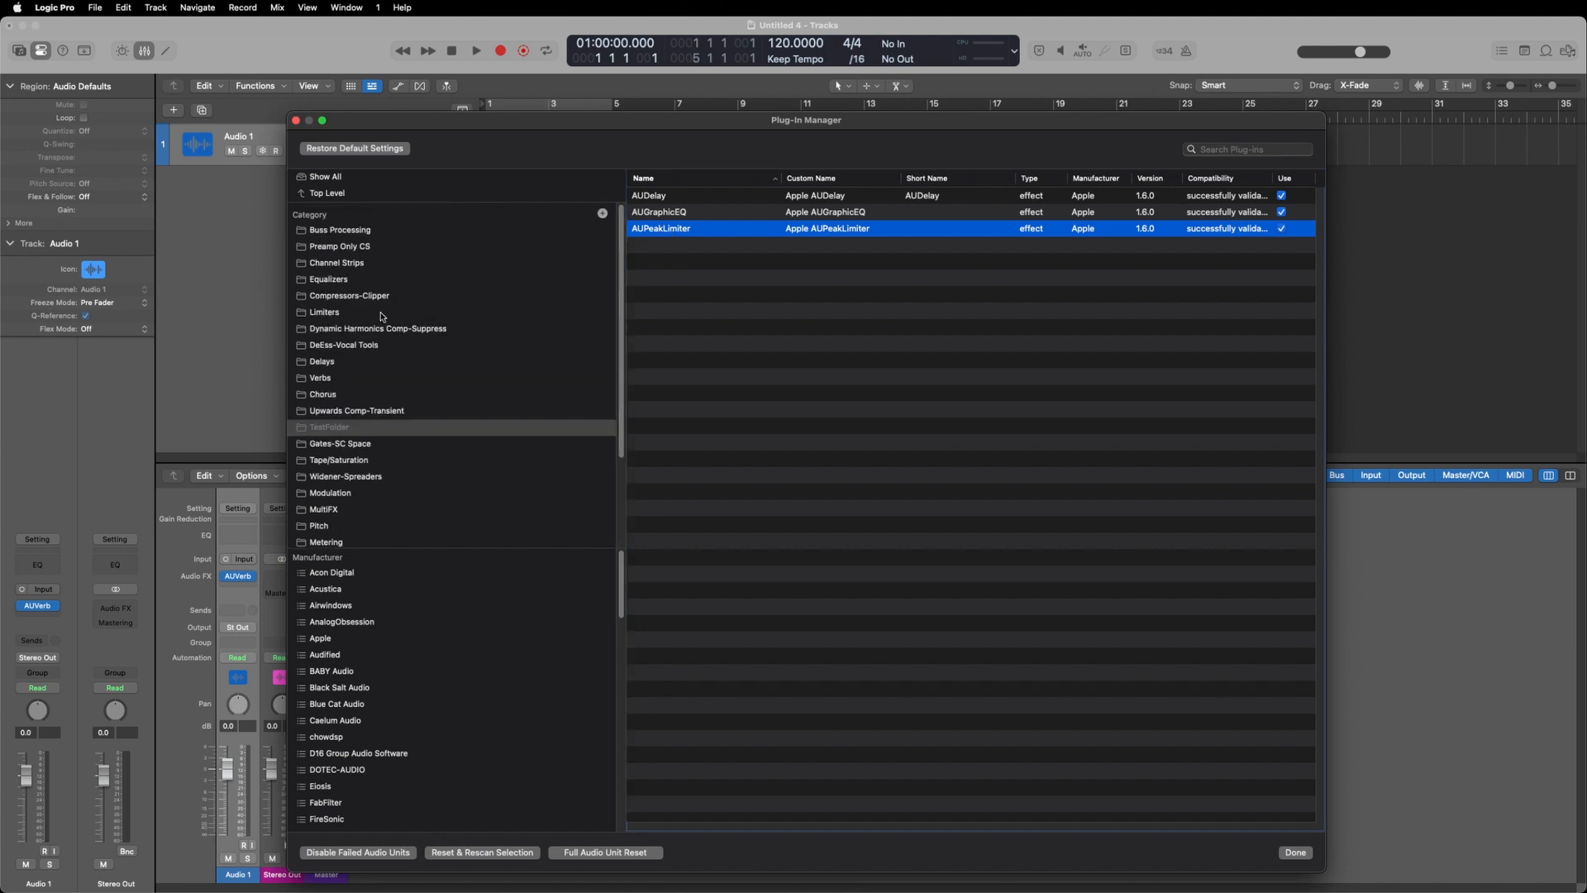
pyautogui.moveTo(645, 229); pyautogui.dragTo(401, 310)
pyautogui.click(338, 313)
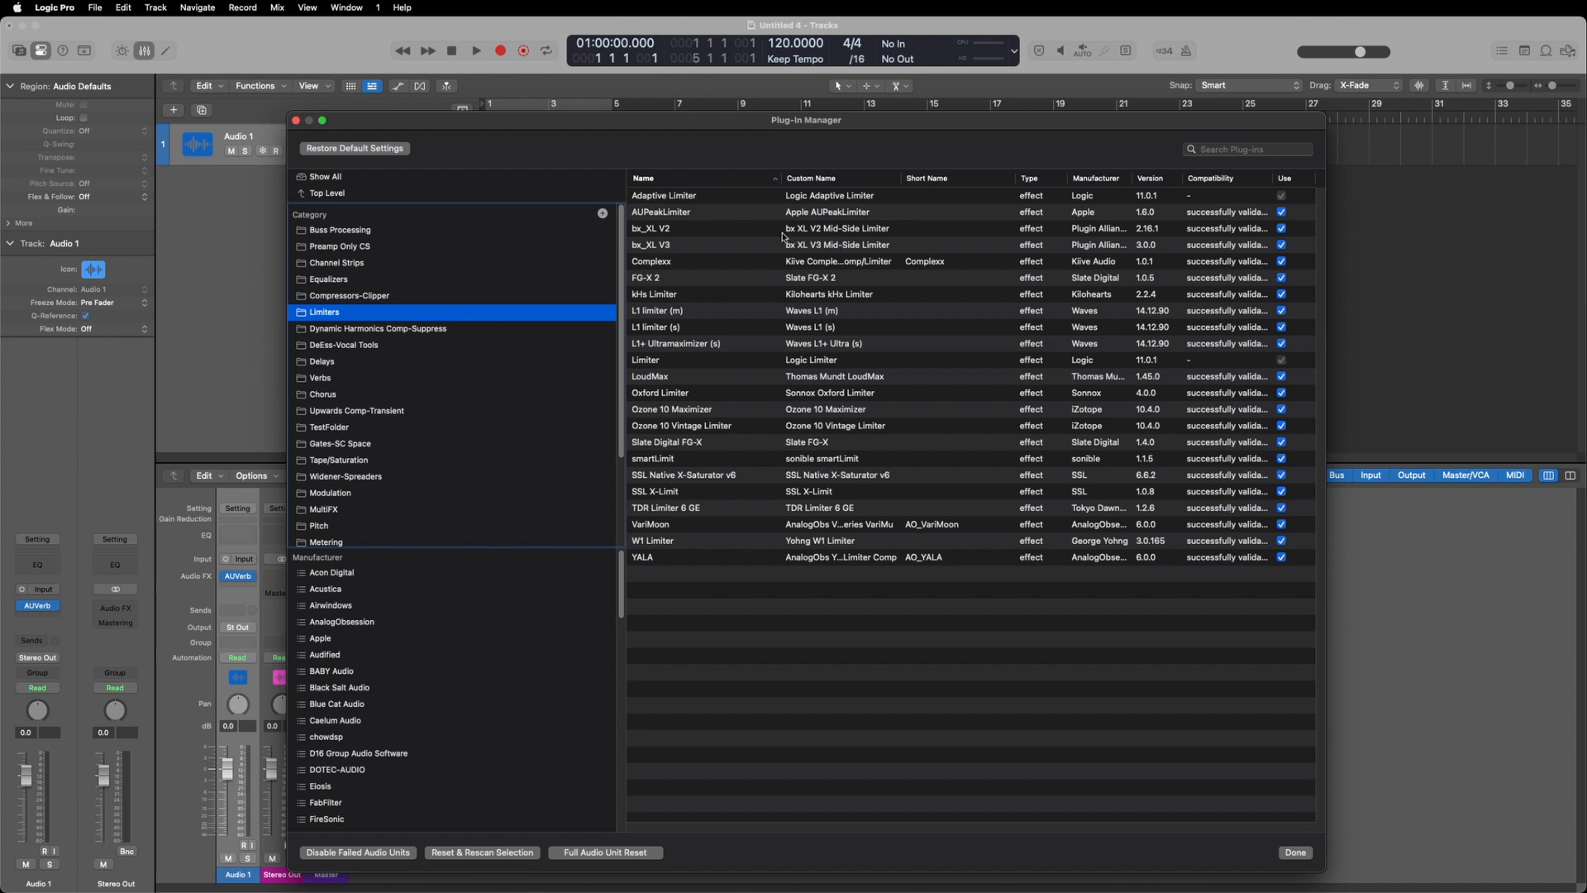
pyautogui.rightClick(668, 212)
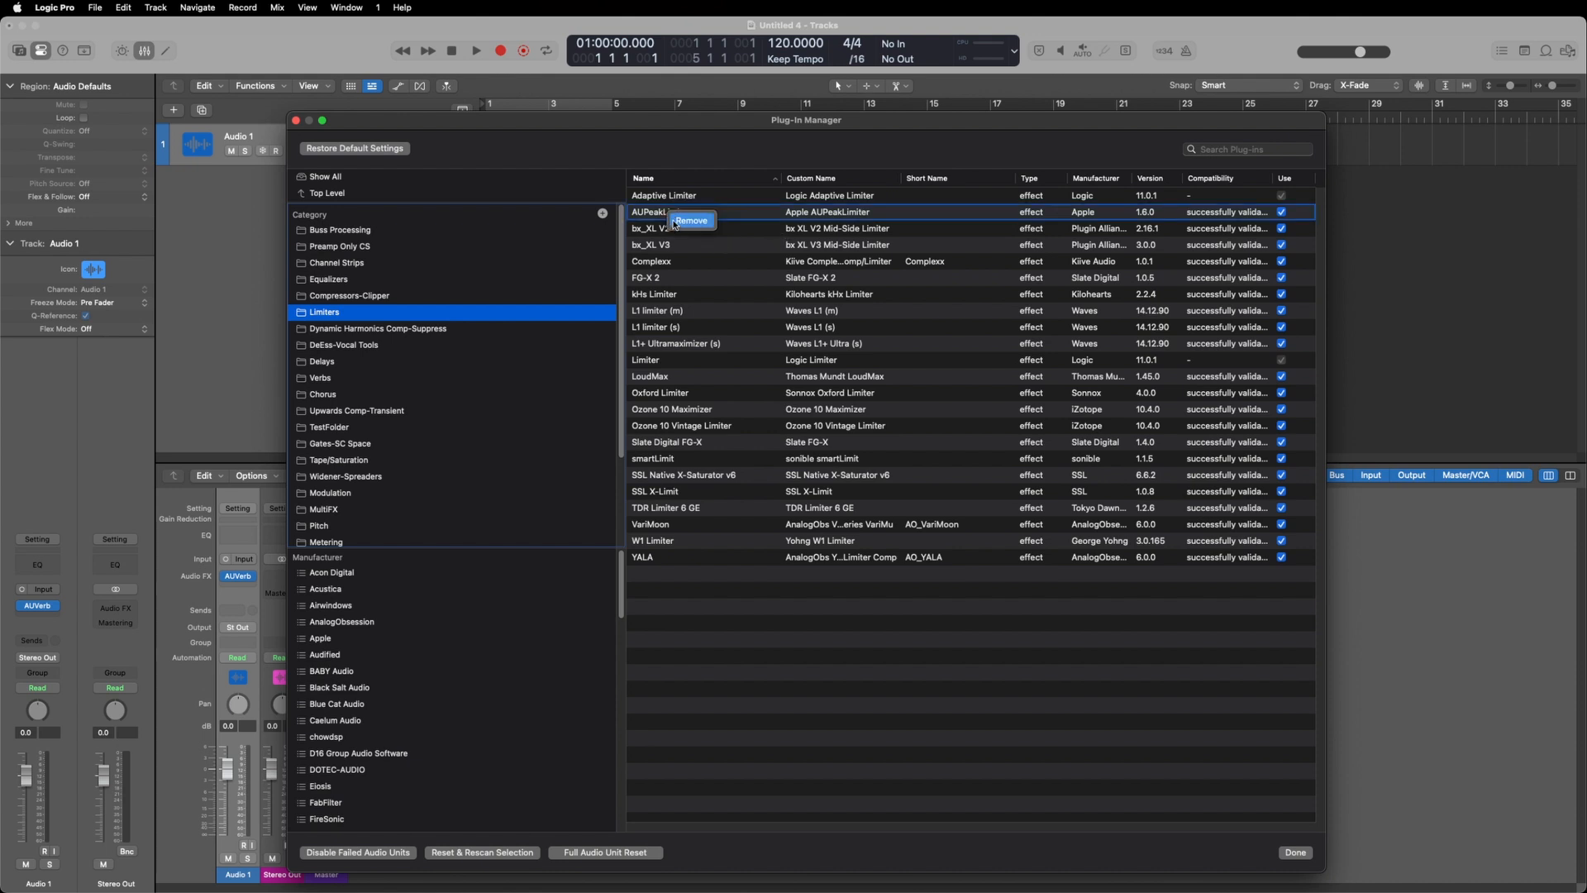
pyautogui.click(675, 222)
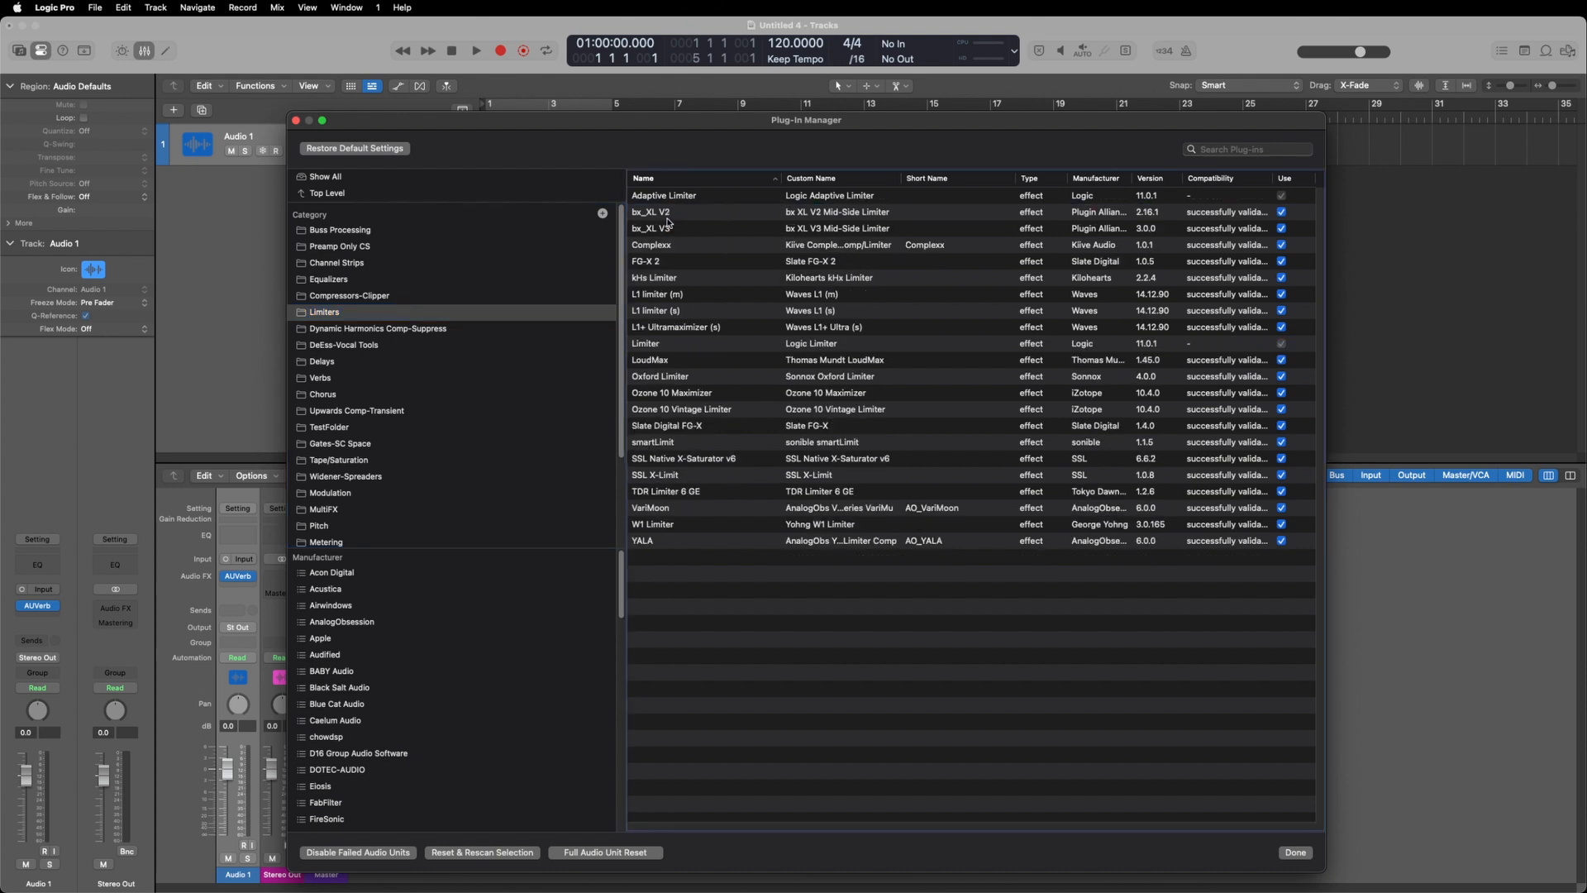